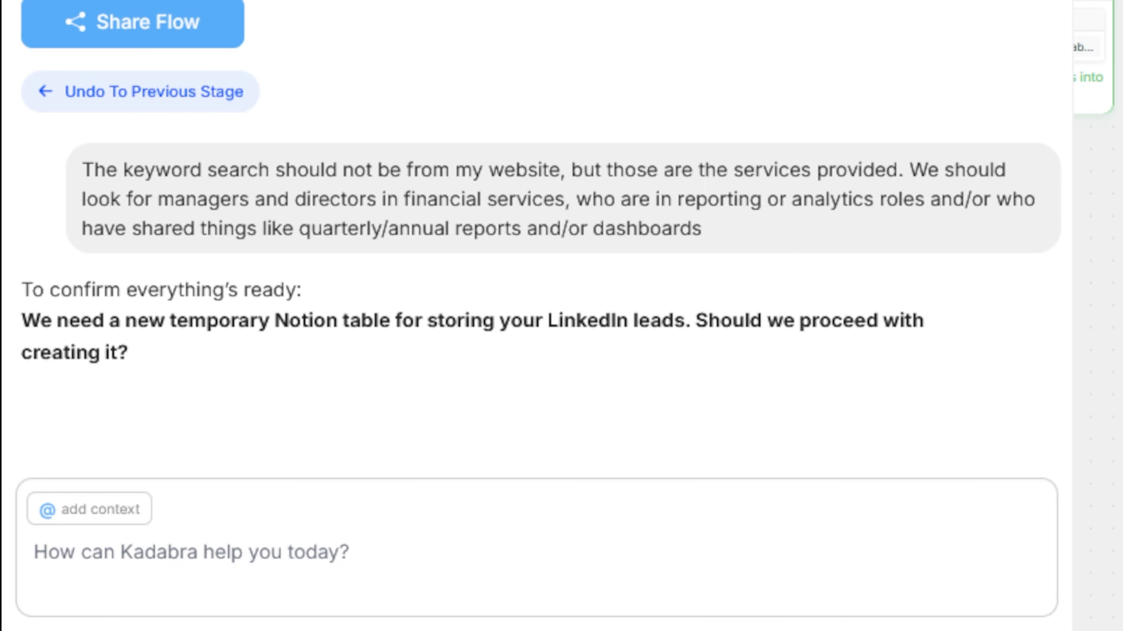
Step: Reply "Yes" to the agent's question about creating a new temporary Notion table for the LinkedIn leads
{"action": "left_click", "coordinate": [177, 547]}
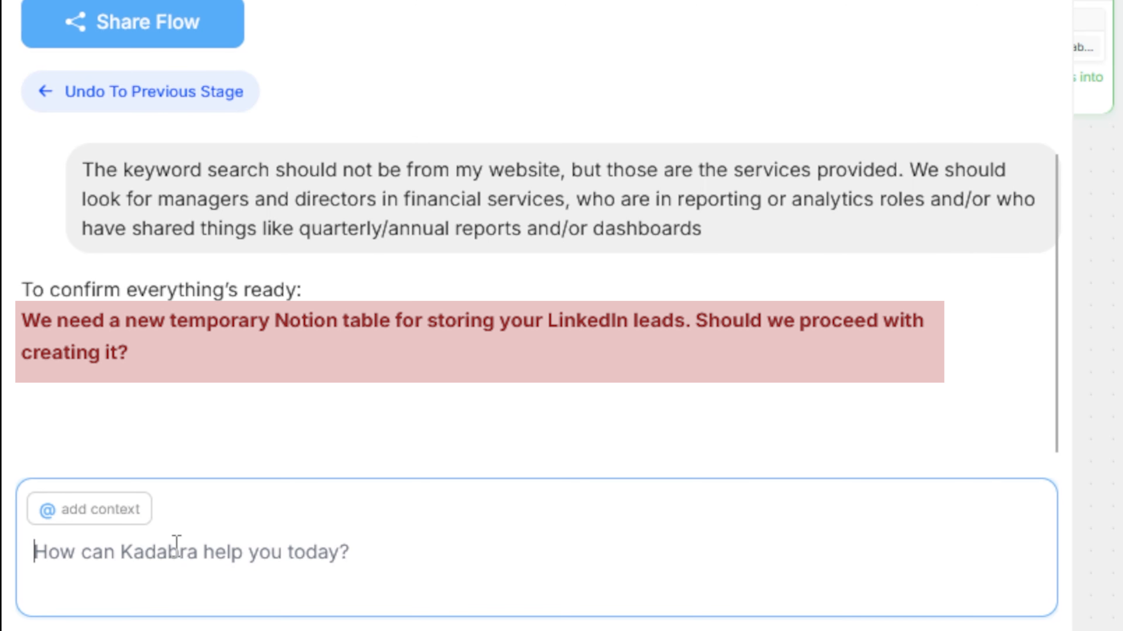
{"action": "type", "text": "Yes"}
{"action": "key", "text": "Return"}
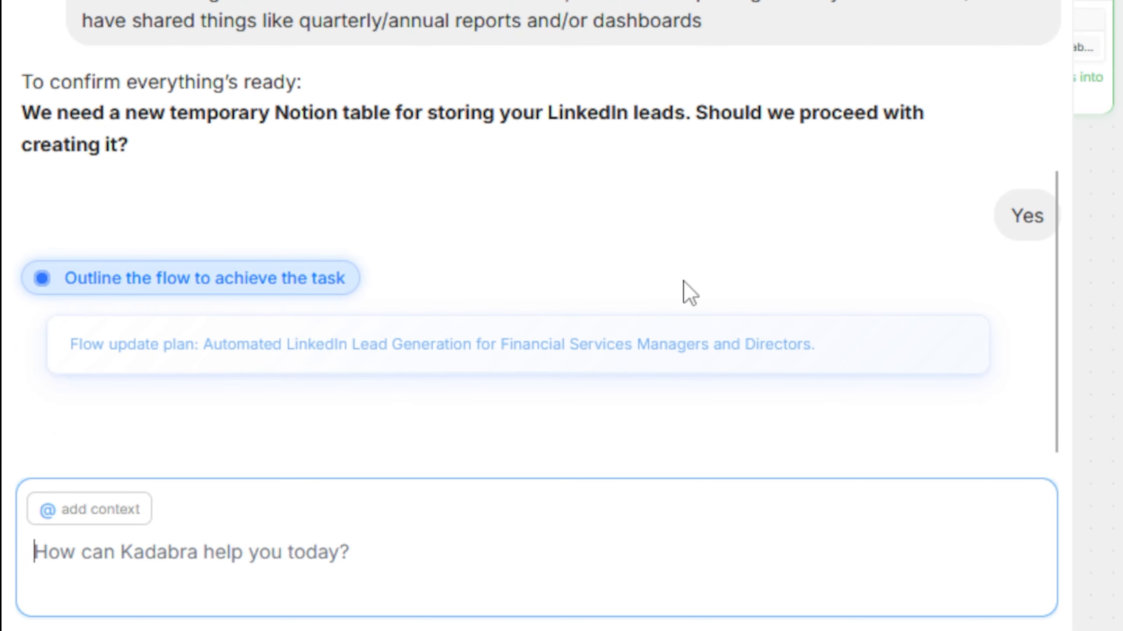
{"action": "left_click_drag", "start_coordinate": [809, 344], "coordinate": [113, 383]}
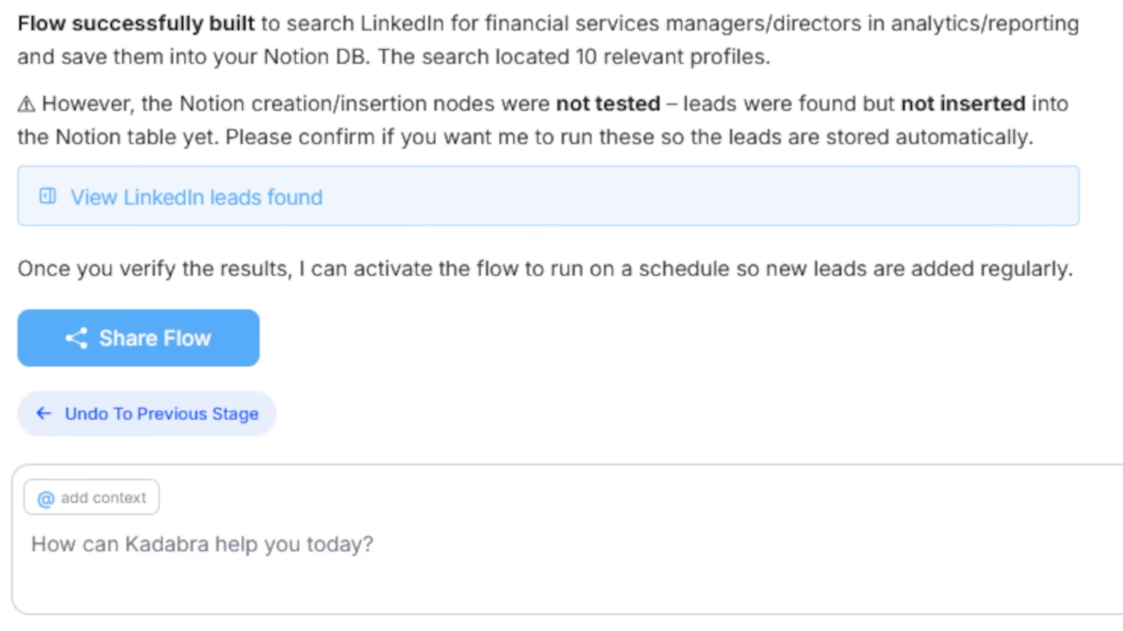
Step: Examine the LinkedIn leads found, including the URL, profile title and profile description columns, and close the results
{"action": "left_click", "coordinate": [270, 197]}
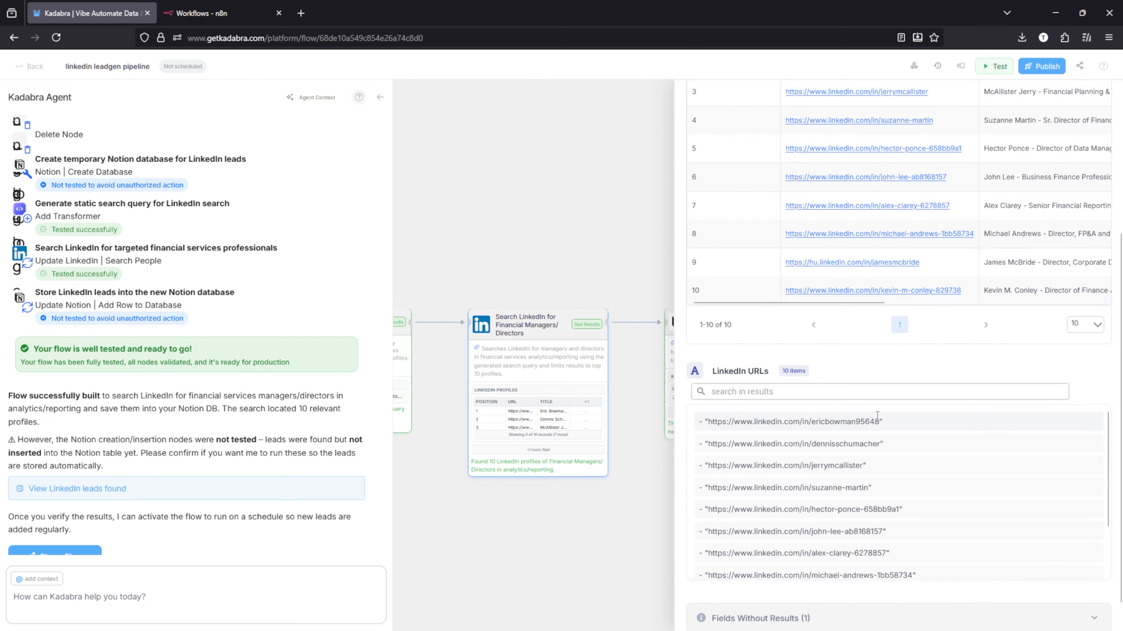
{"action": "scroll", "coordinate": [838, 447], "scroll_direction": "up", "scroll_amount": 3}
{"action": "left_click_drag", "start_coordinate": [798, 419], "coordinate": [1028, 419]}
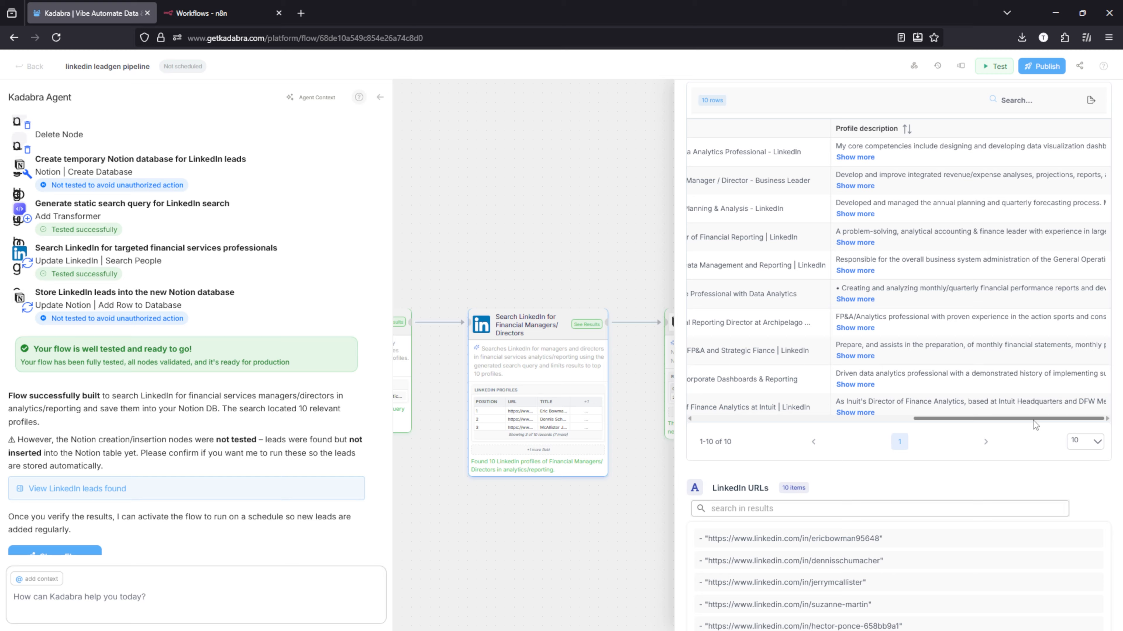
{"action": "left_click_drag", "start_coordinate": [1034, 420], "coordinate": [936, 415]}
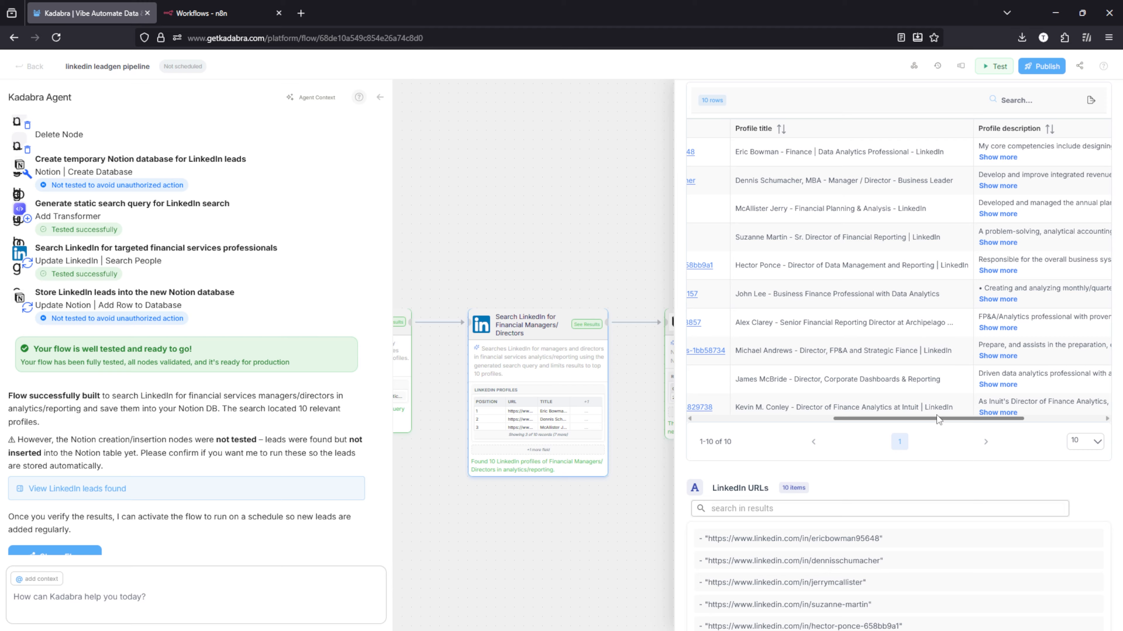
{"action": "left_click_drag", "start_coordinate": [937, 416], "coordinate": [1017, 421]}
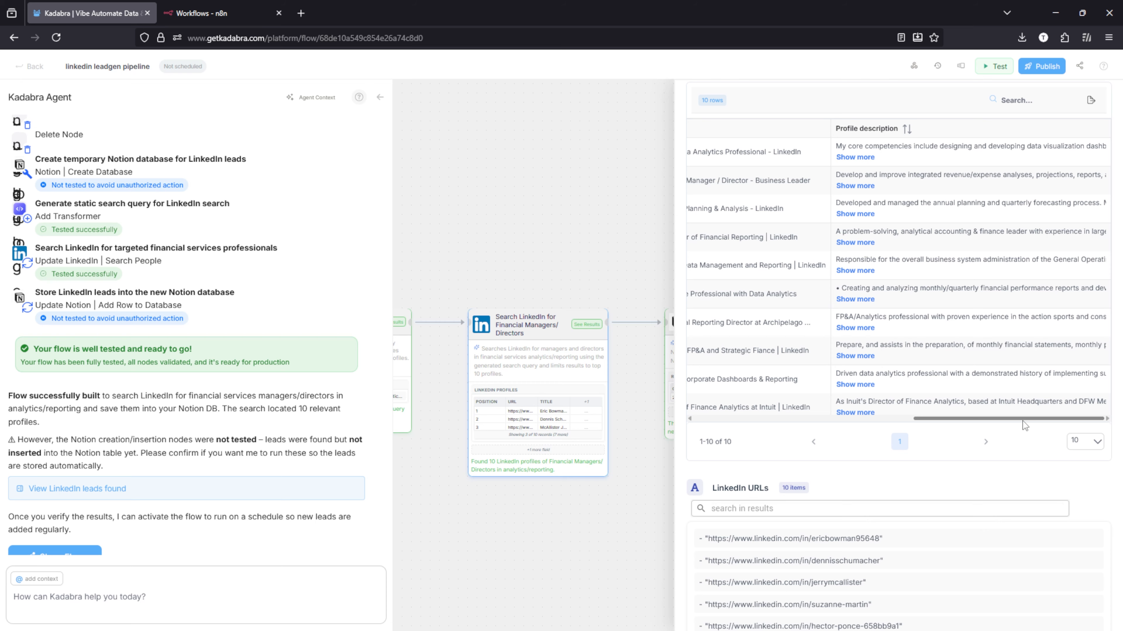
{"action": "left_click_drag", "start_coordinate": [1023, 421], "coordinate": [803, 418]}
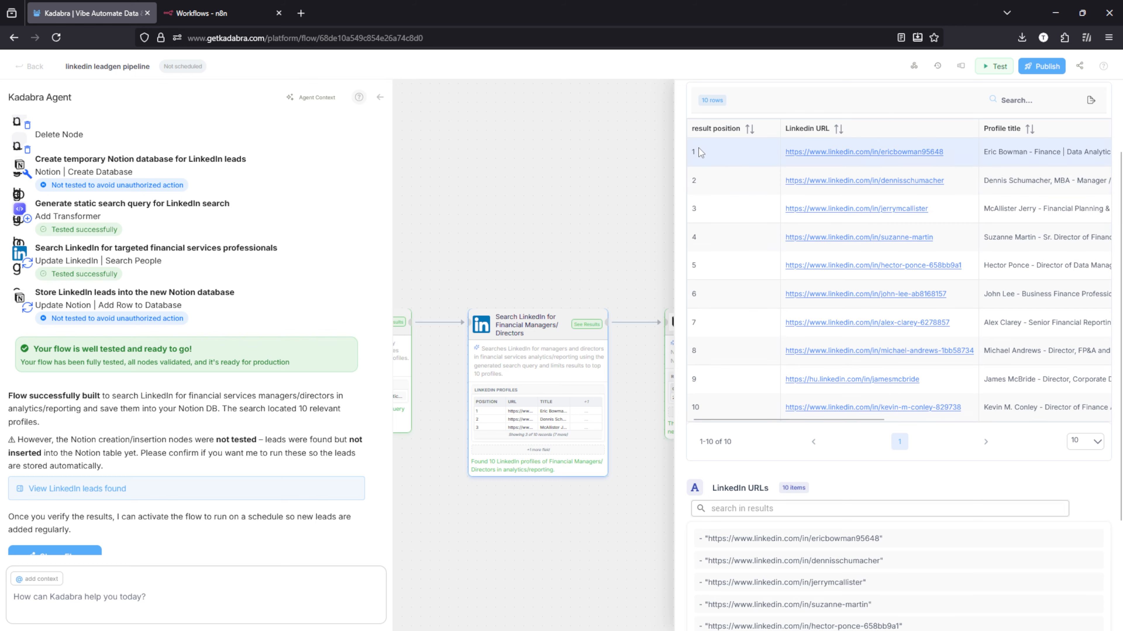
{"action": "scroll", "coordinate": [698, 148], "scroll_direction": "up", "scroll_amount": 3}
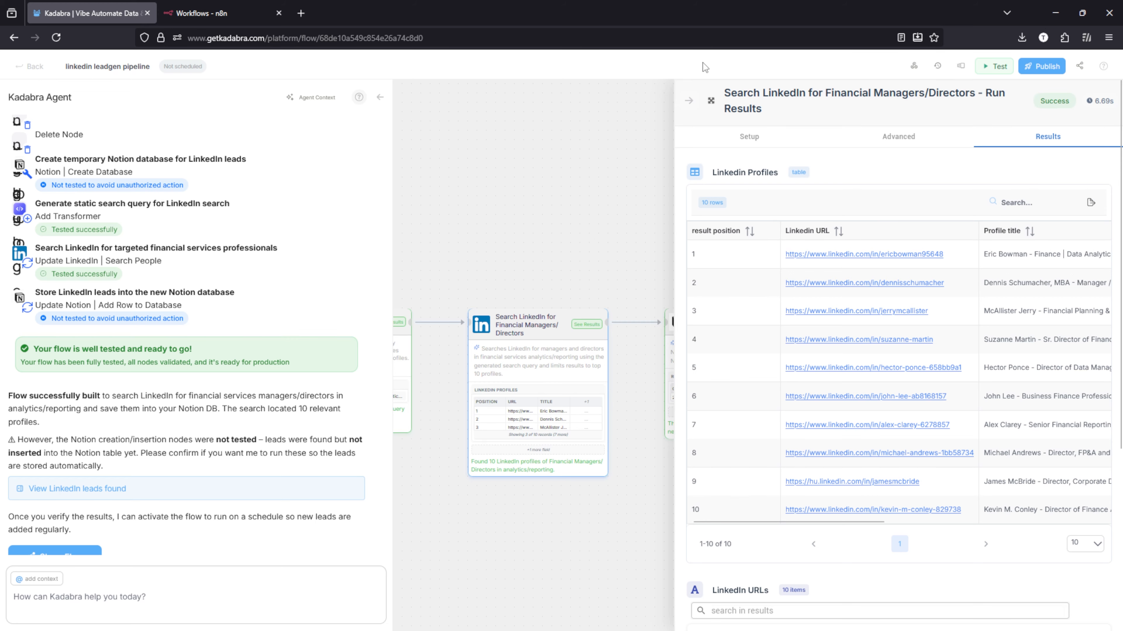
{"action": "left_click", "coordinate": [688, 100]}
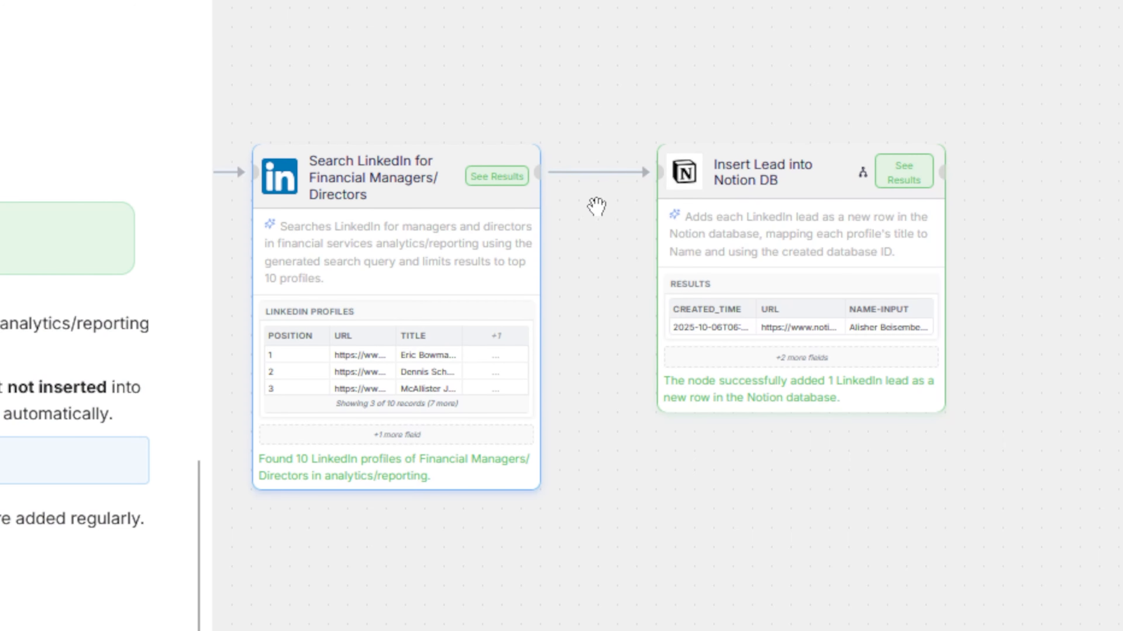
Step: Move the Insert Lead into Notion DB node farther from the LinkedIn search node and view its run results
{"action": "scroll", "coordinate": [106, 327], "scroll_direction": "down", "scroll_amount": 1}
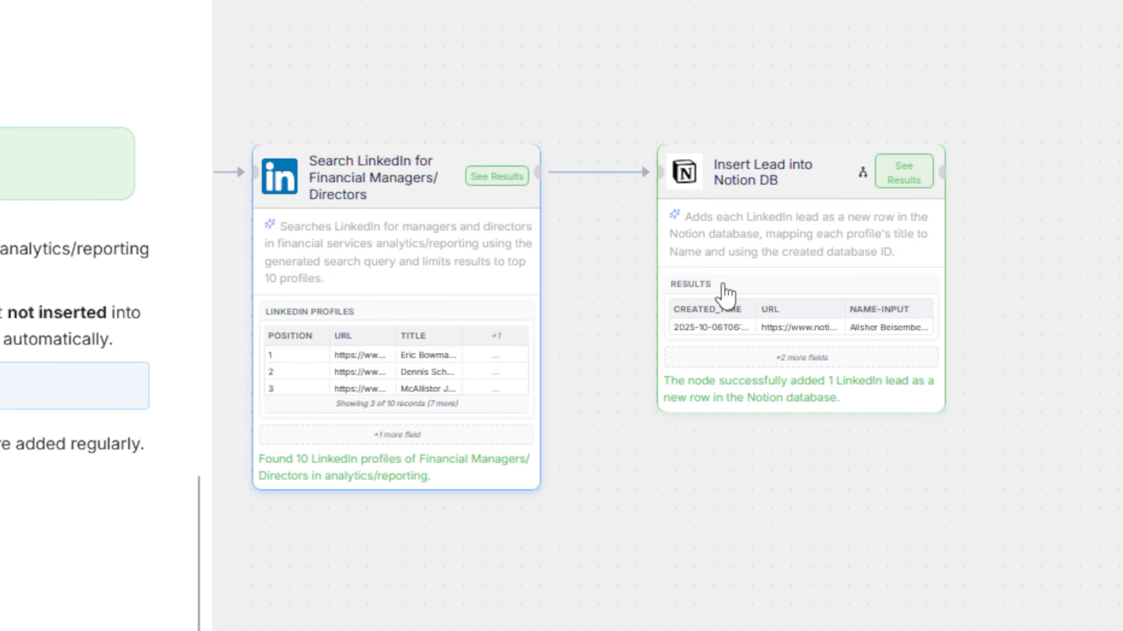
{"action": "left_click_drag", "start_coordinate": [817, 215], "coordinate": [935, 206]}
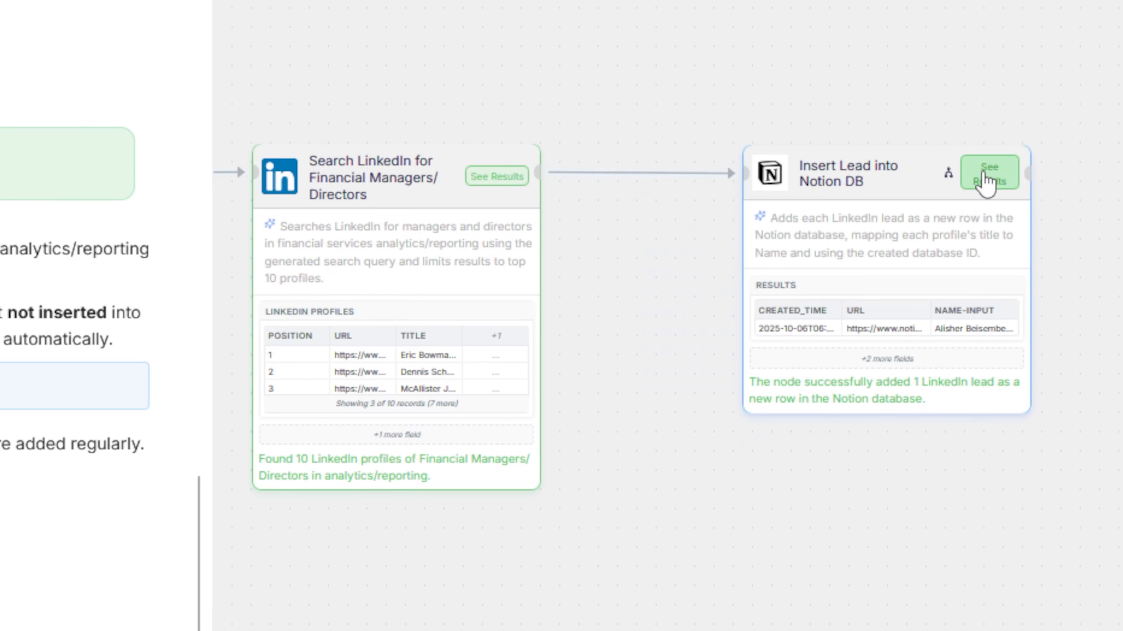
{"action": "left_click", "coordinate": [988, 177]}
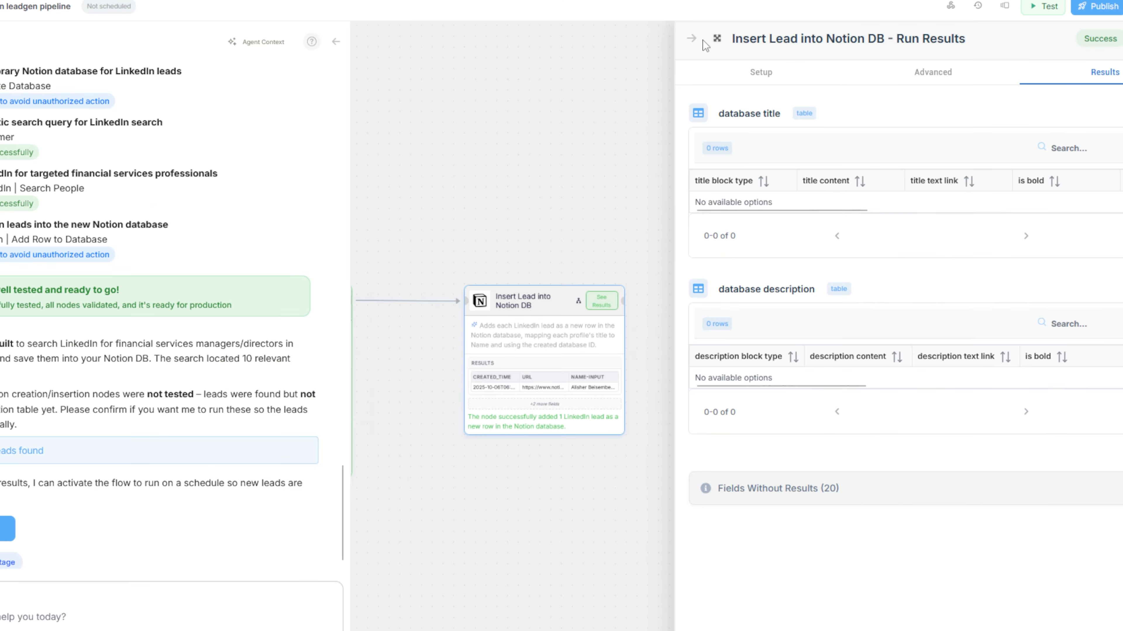
Step: Test the linkedin leadgen pipeline flow, check the upstream nodes, and run the test again
{"action": "left_click", "coordinate": [998, 67]}
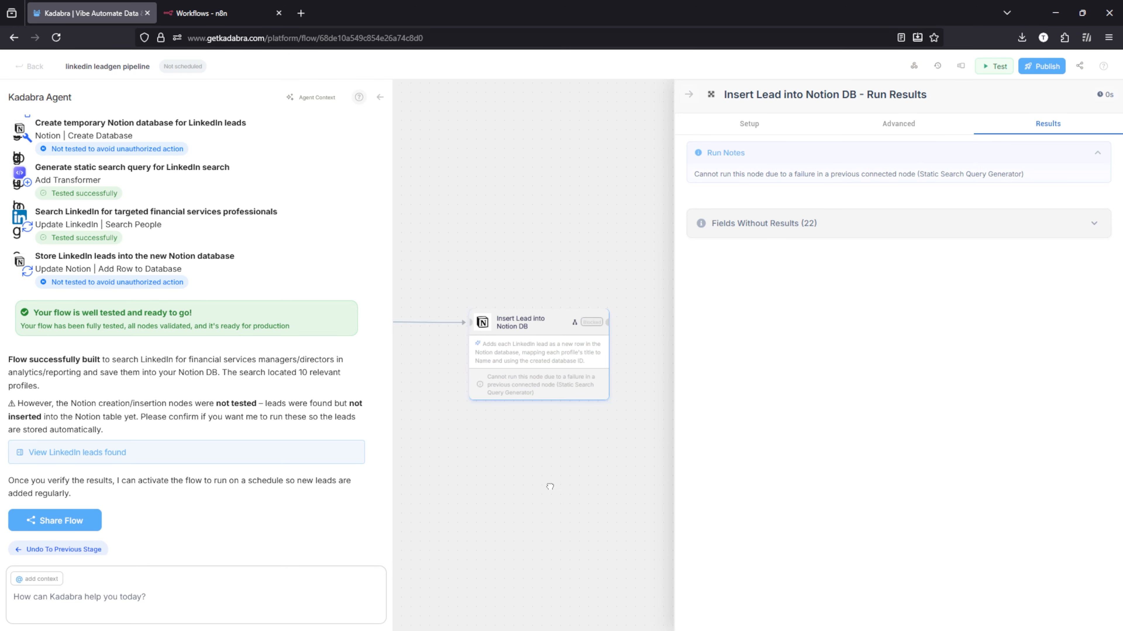
{"action": "scroll", "coordinate": [509, 442], "scroll_direction": "left", "scroll_amount": 5}
{"action": "left_click", "coordinate": [460, 325]}
{"action": "left_click", "coordinate": [995, 66]}
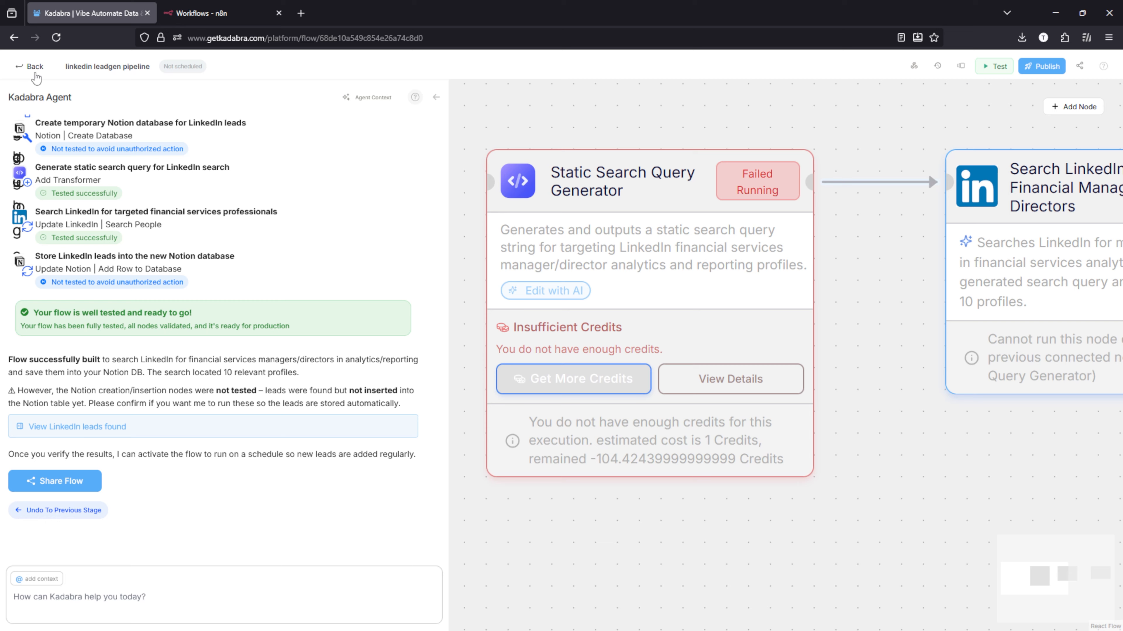
Step: Return to the flows overview and look at the remaining credits and the ways to get free credits
{"action": "left_click", "coordinate": [32, 67]}
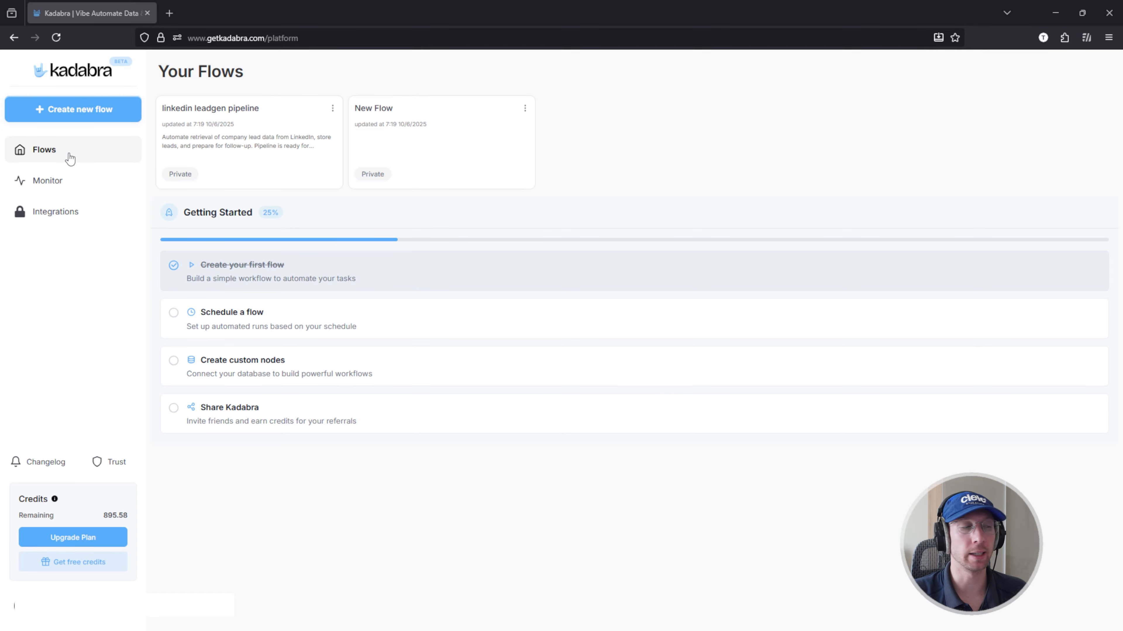
{"action": "left_click", "coordinate": [89, 563]}
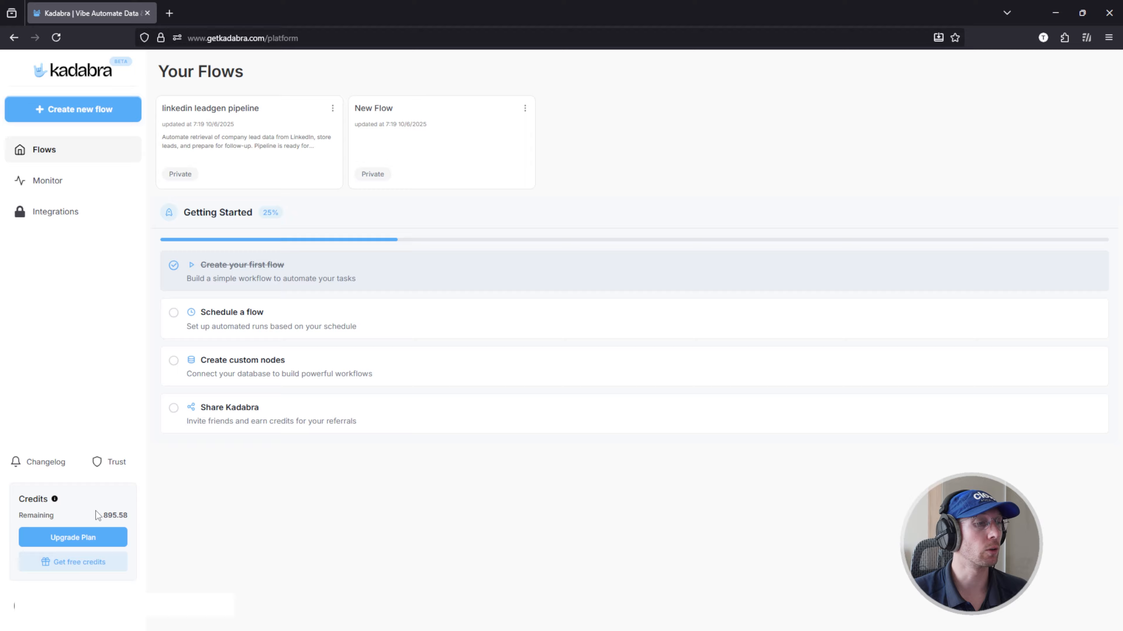
{"action": "left_click_drag", "start_coordinate": [100, 517], "coordinate": [125, 518]}
{"action": "left_click", "coordinate": [172, 497]}
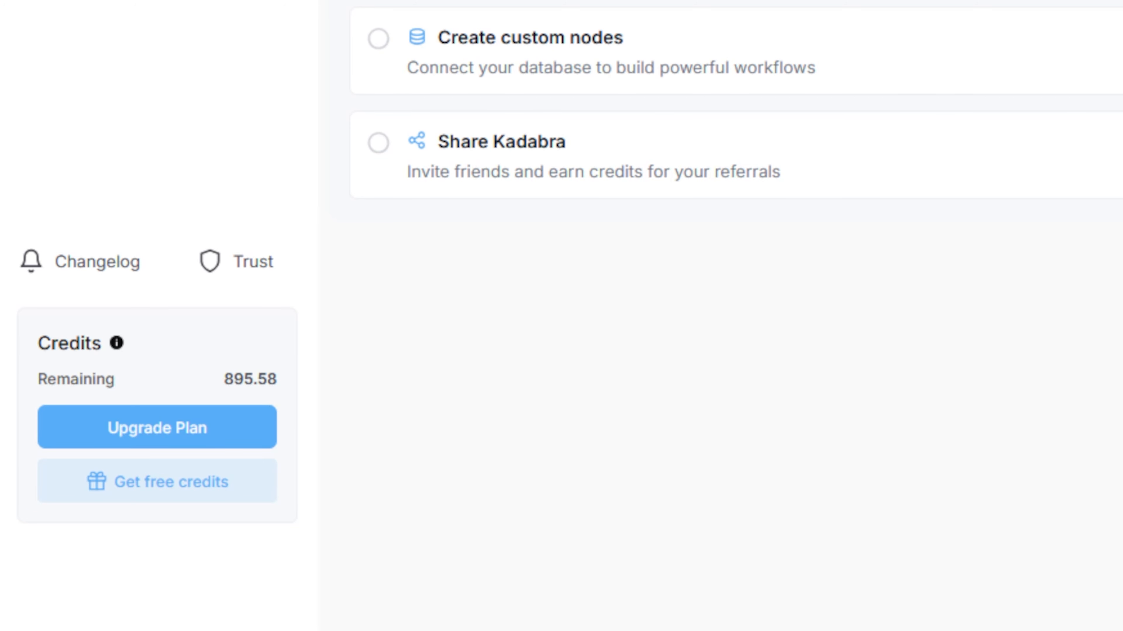
Step: Reopen the linkedin leadgen pipeline flow and bring its LinkedIn search and Notion nodes into view
{"action": "left_click", "coordinate": [250, 144]}
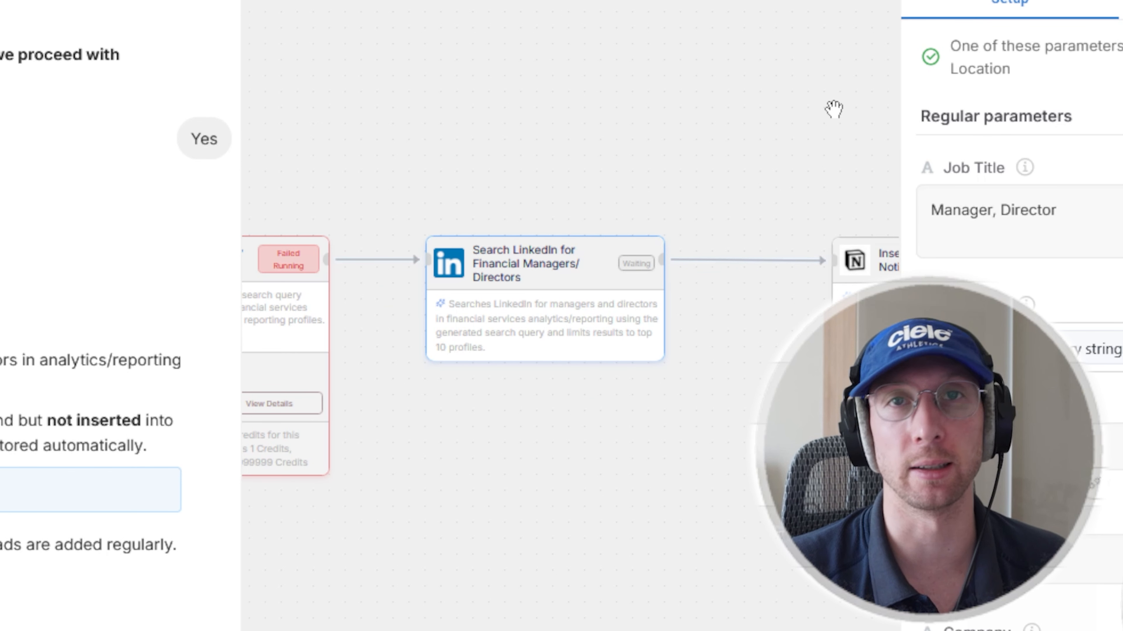
{"action": "left_click_drag", "start_coordinate": [727, 391], "coordinate": [930, 248]}
{"action": "left_click_drag", "start_coordinate": [526, 373], "coordinate": [300, 393]}
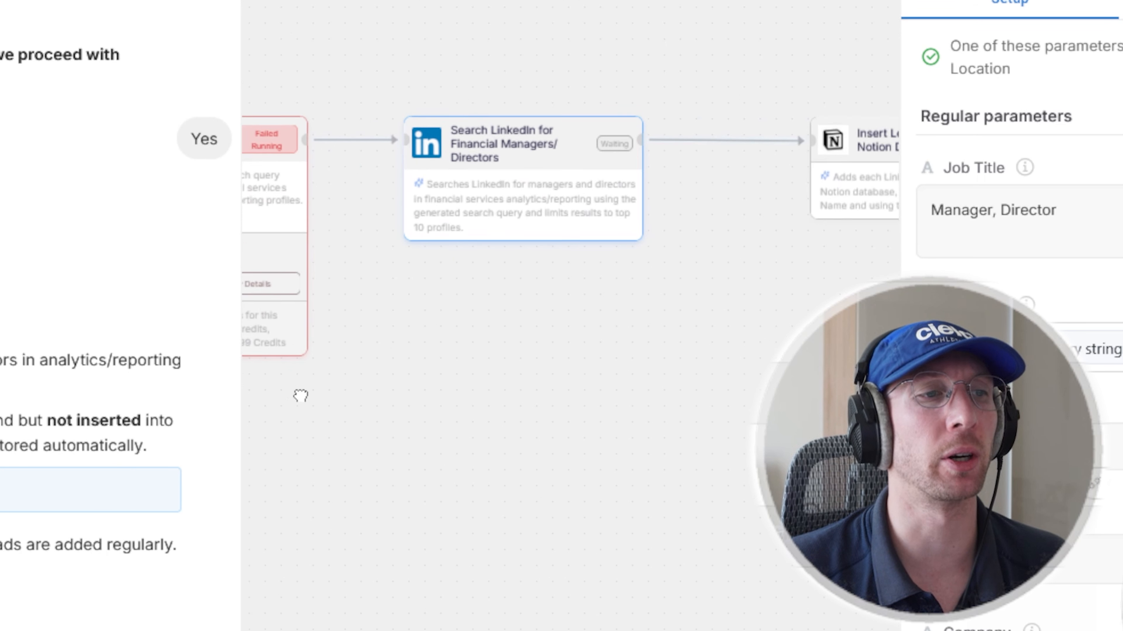
{"action": "left_click_drag", "start_coordinate": [445, 382], "coordinate": [429, 354]}
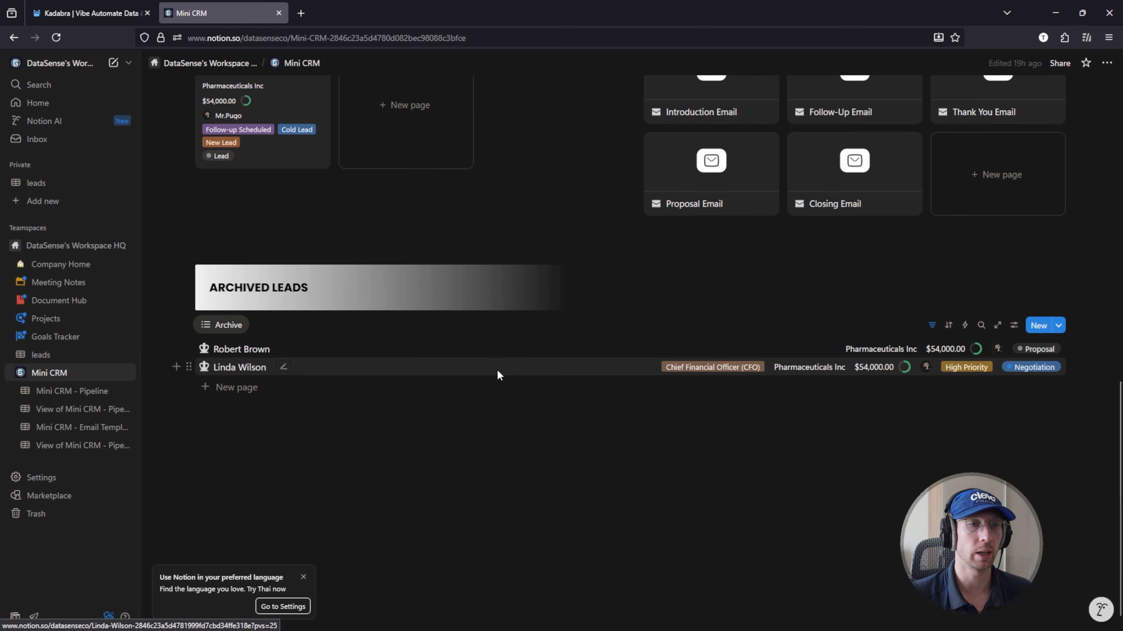
Step: Look over the Mini CRM page, switch back to Kadabra and examine the Insert Lead into Notion DB run results, including fields without results
{"action": "scroll", "coordinate": [496, 375], "scroll_direction": "up", "scroll_amount": 10}
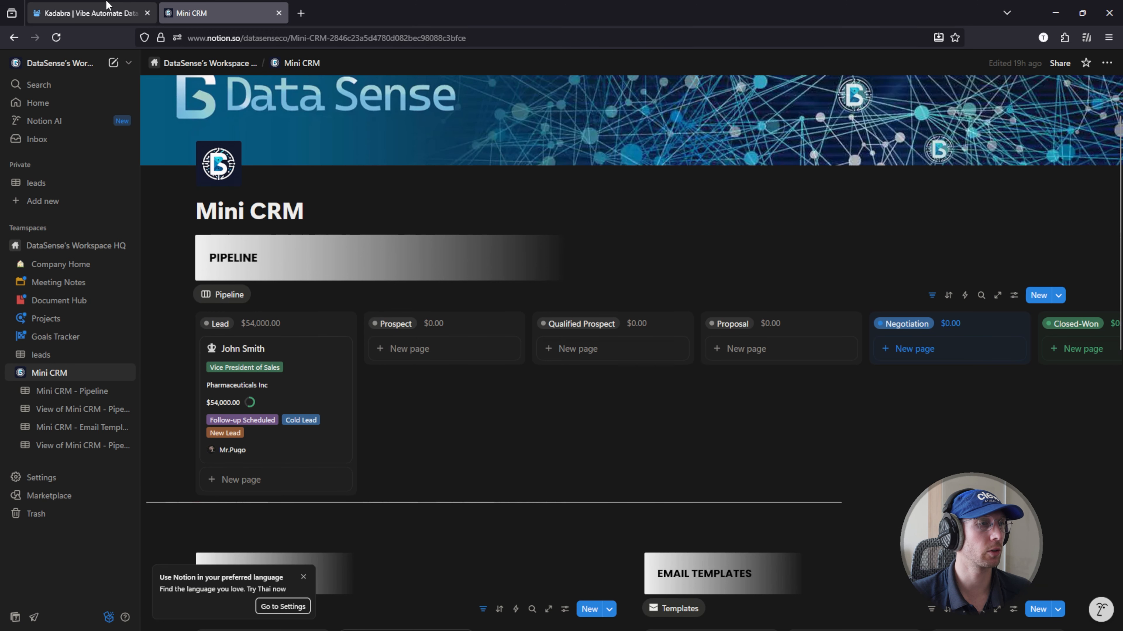
{"action": "left_click", "coordinate": [88, 12]}
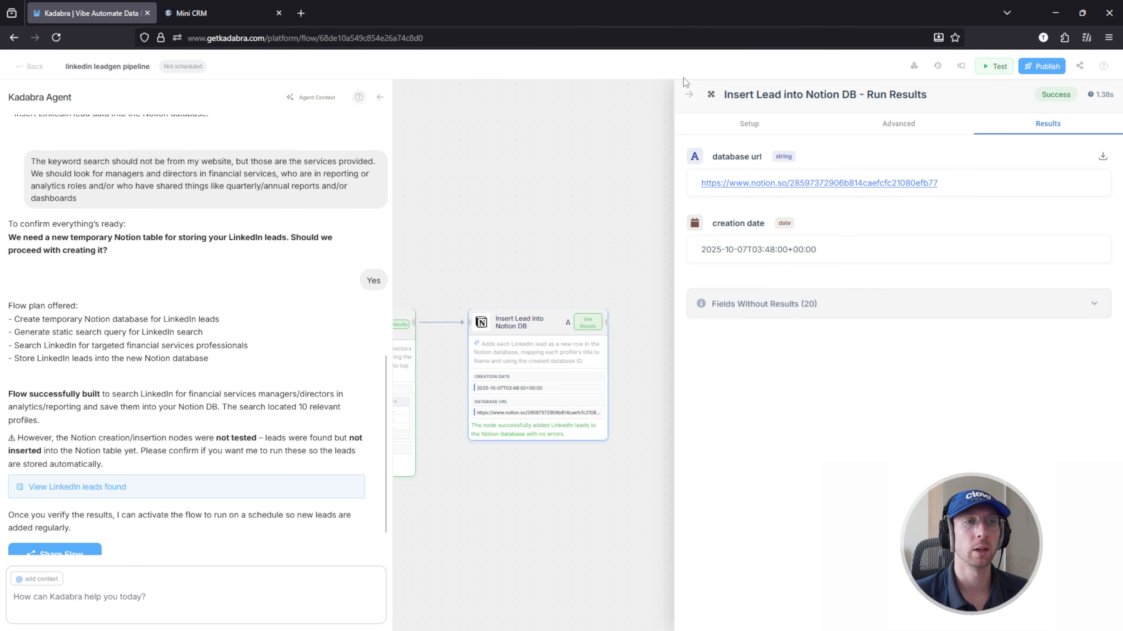
{"action": "left_click", "coordinate": [686, 97]}
{"action": "scroll", "coordinate": [583, 403], "scroll_direction": "up", "scroll_amount": 3}
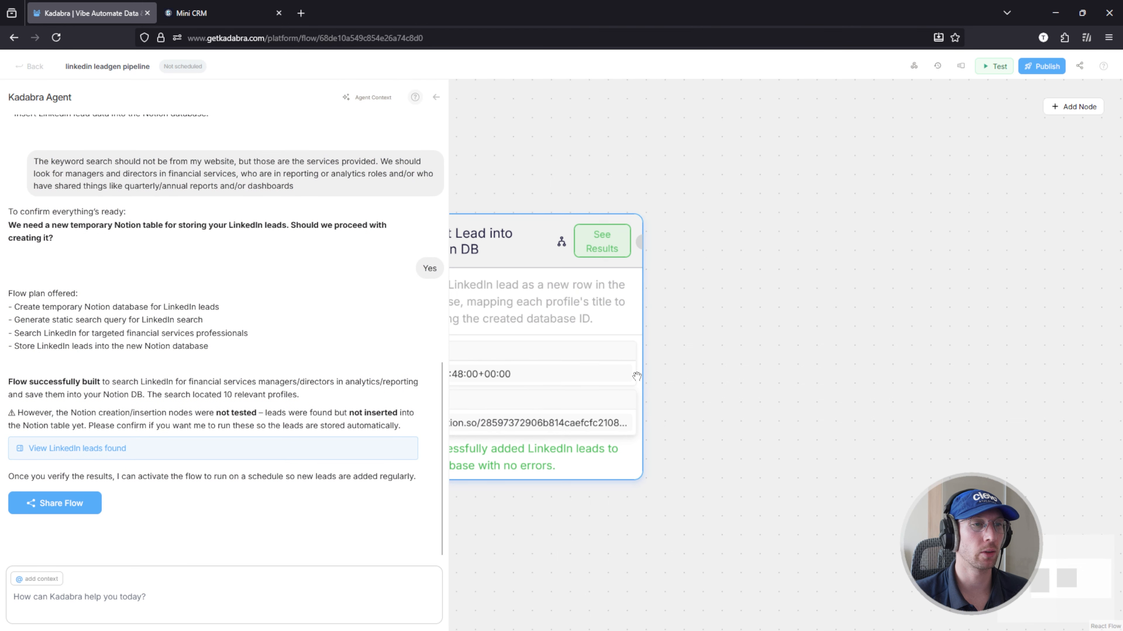
{"action": "left_click", "coordinate": [602, 250]}
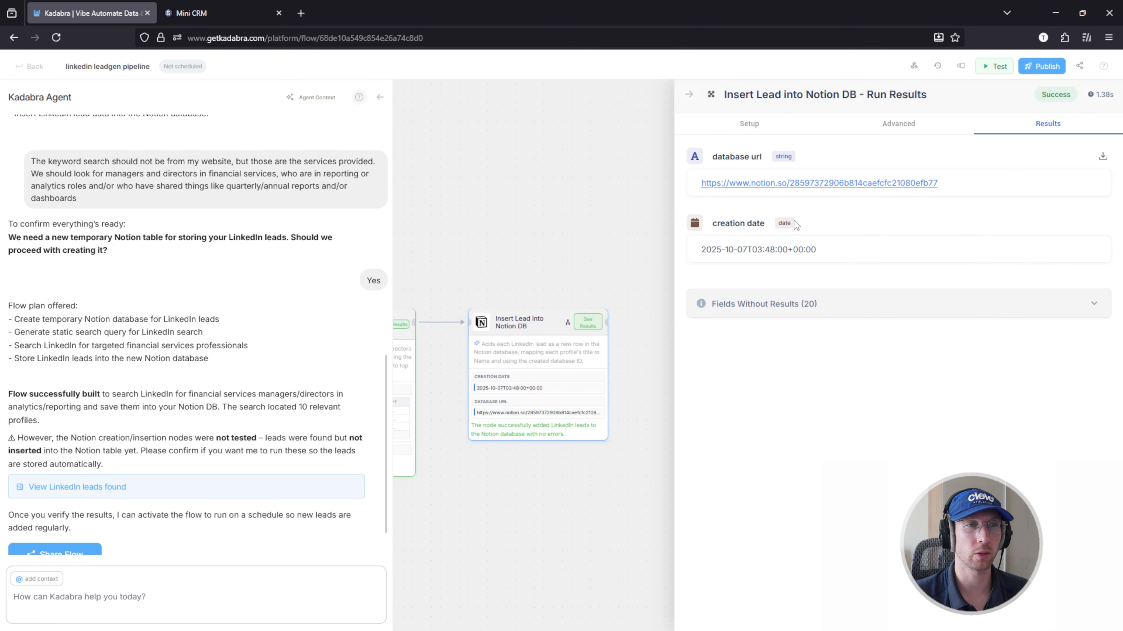
{"action": "left_click", "coordinate": [688, 95]}
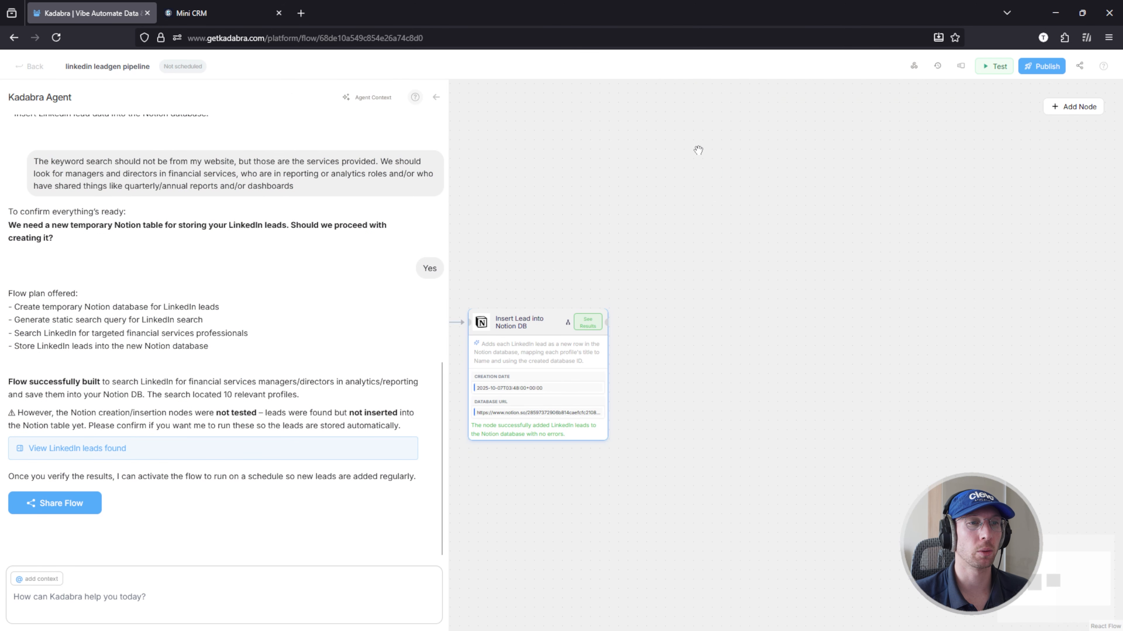
{"action": "left_click", "coordinate": [585, 329]}
{"action": "scroll", "coordinate": [816, 359], "scroll_direction": "down", "scroll_amount": 1}
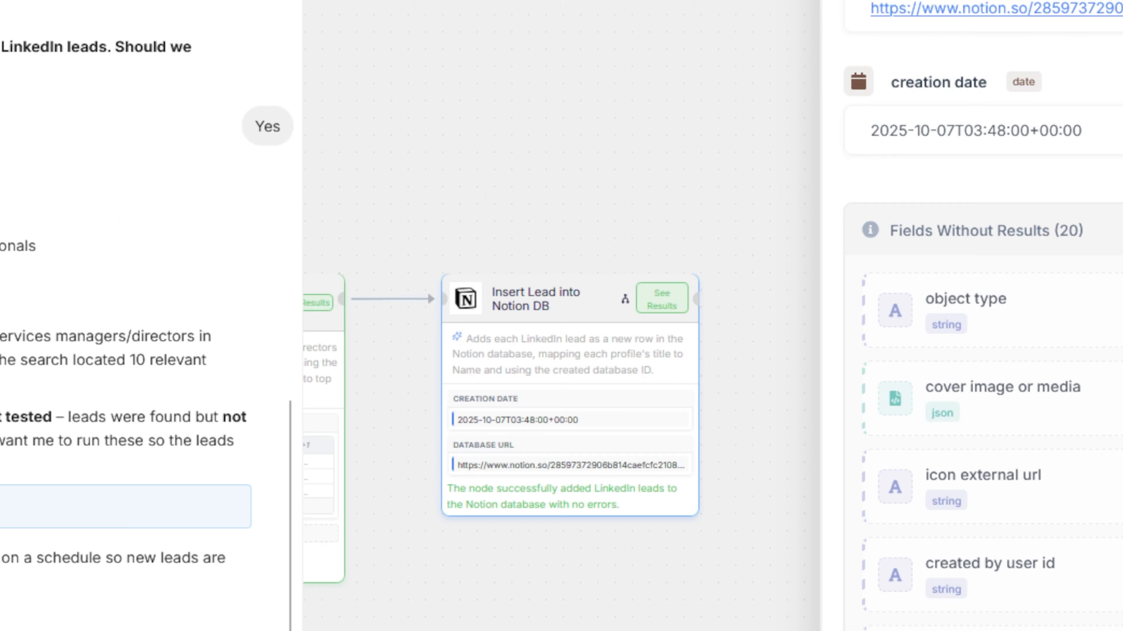
Step: Write the agent request "Can you map the results from LinkedIn into the Notion database properly."
{"action": "type", "text": "Ca"}
{"action": "type", "text": "n you map the results from LinkedIn into the Notion database properly."}
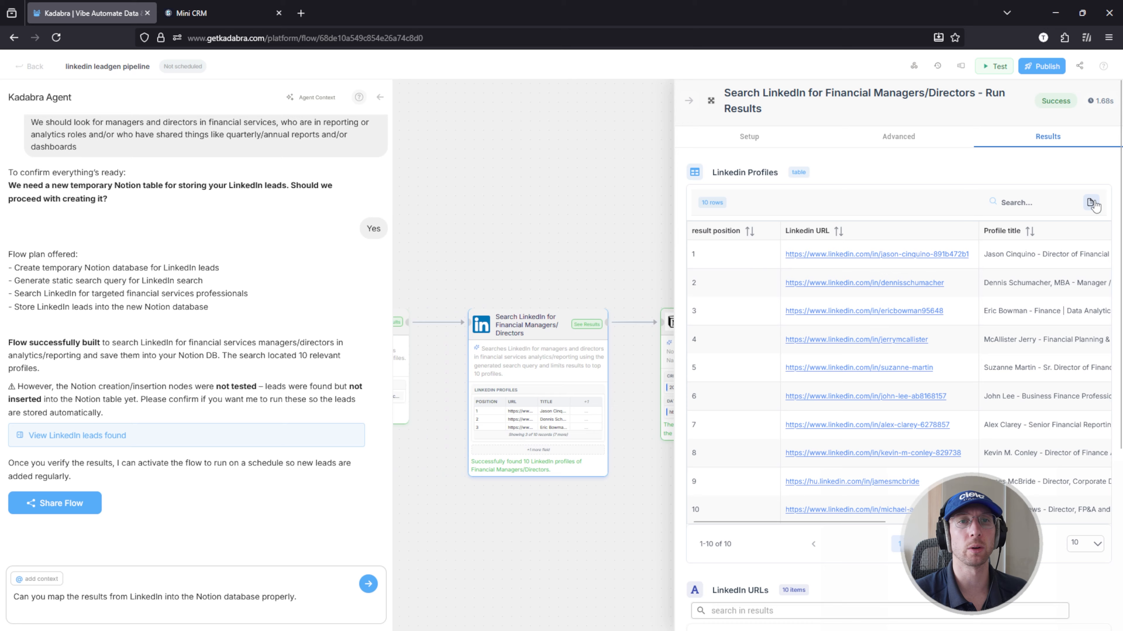
Step: Review the LinkedIn Profiles results table and export it as a CSV file
{"action": "left_click_drag", "start_coordinate": [872, 521], "coordinate": [1083, 519]}
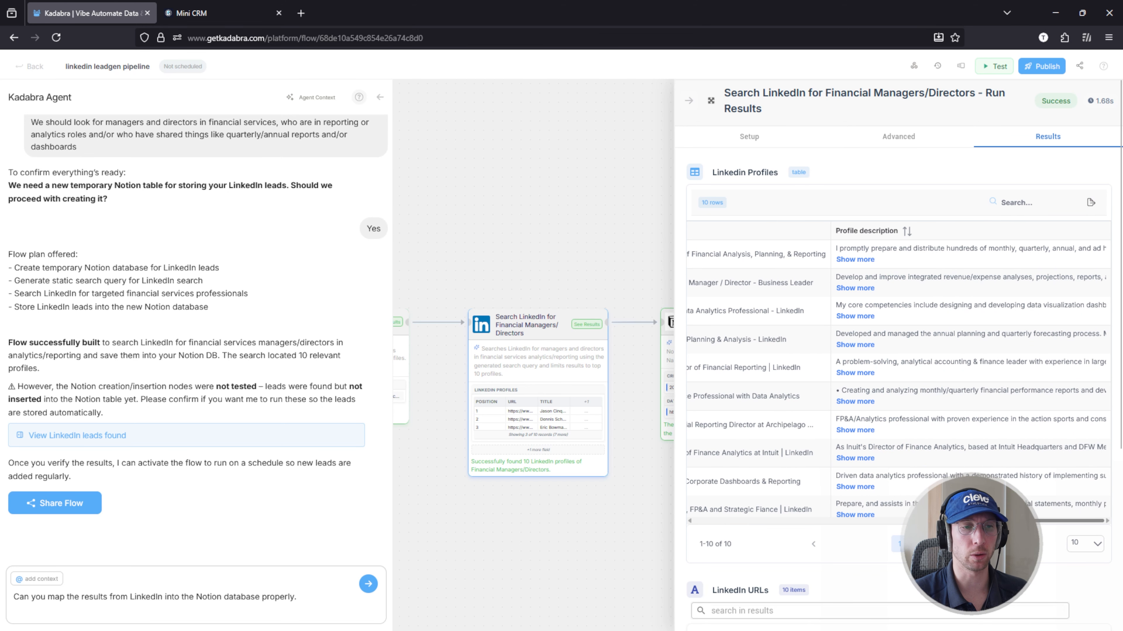
{"action": "left_click", "coordinate": [1090, 202]}
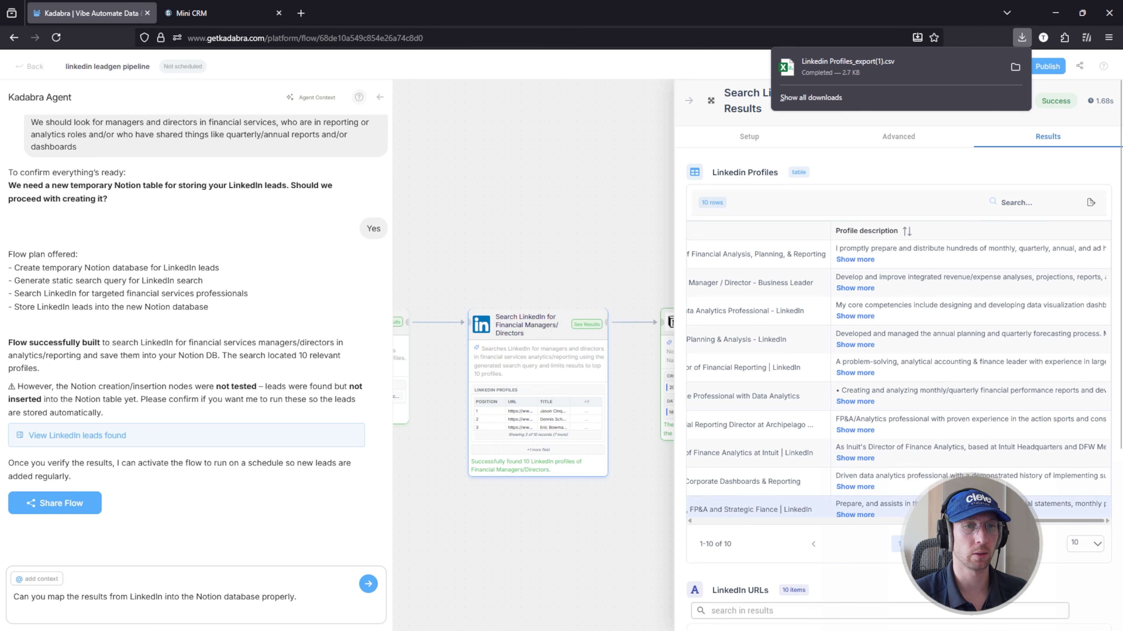
{"action": "left_click_drag", "start_coordinate": [939, 523], "coordinate": [779, 525]}
{"action": "scroll", "coordinate": [732, 107], "scroll_direction": "down", "scroll_amount": 1}
{"action": "scroll", "coordinate": [732, 106], "scroll_direction": "up", "scroll_amount": 1}
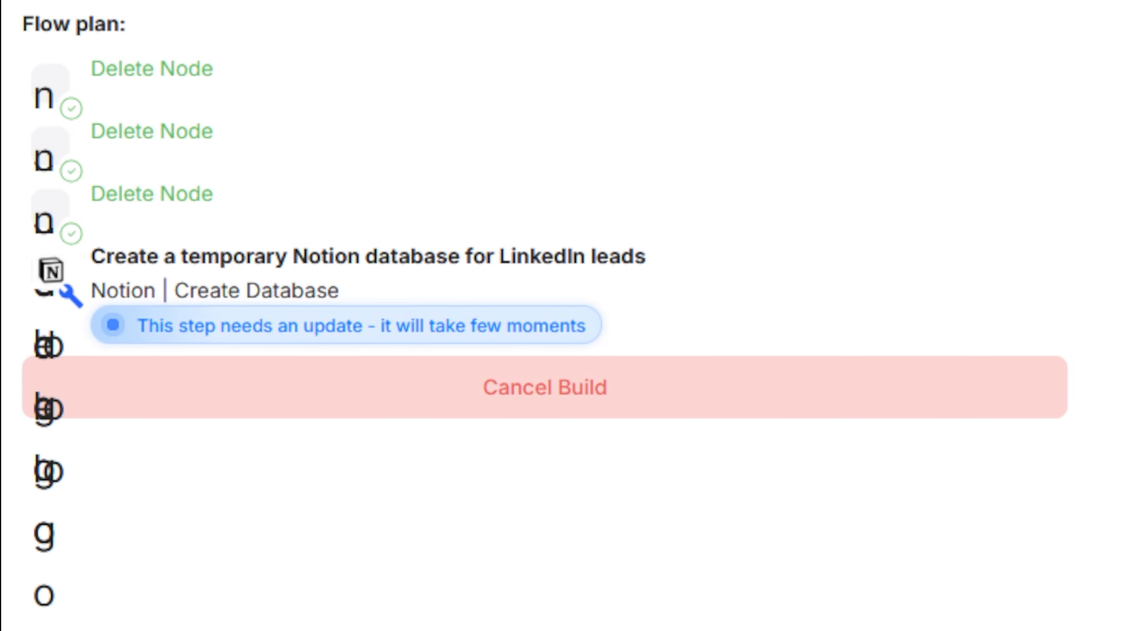
Step: Check the agent's flow plan for mapping LinkedIn results into Notion and cancel the running build
{"action": "scroll", "coordinate": [778, 290], "scroll_direction": "up", "scroll_amount": 5}
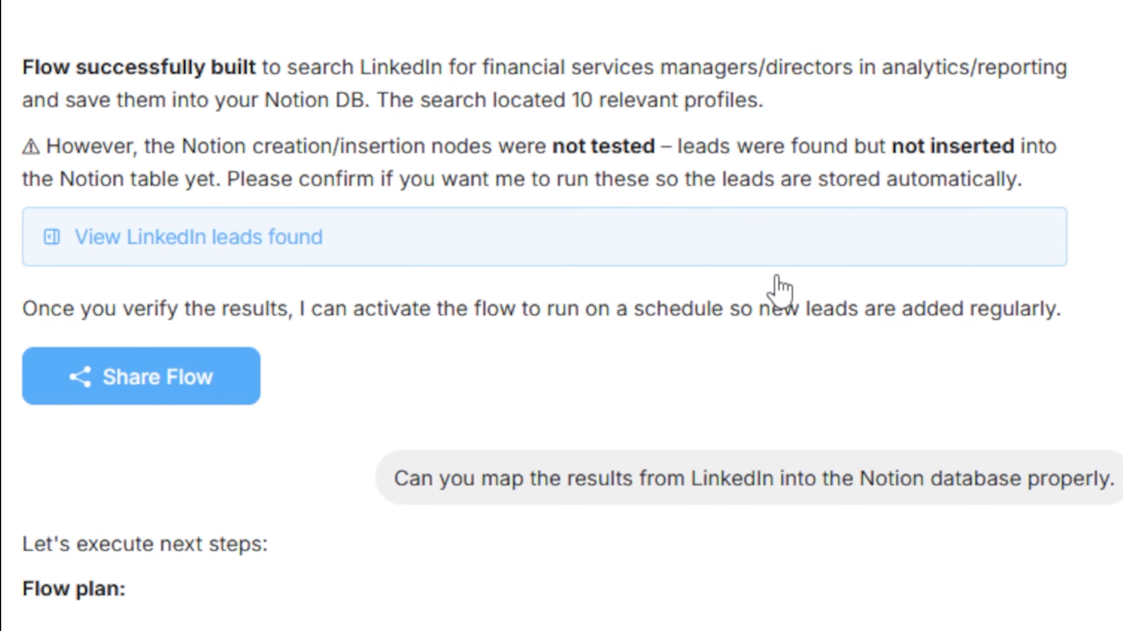
{"action": "scroll", "coordinate": [777, 277], "scroll_direction": "down", "scroll_amount": 5}
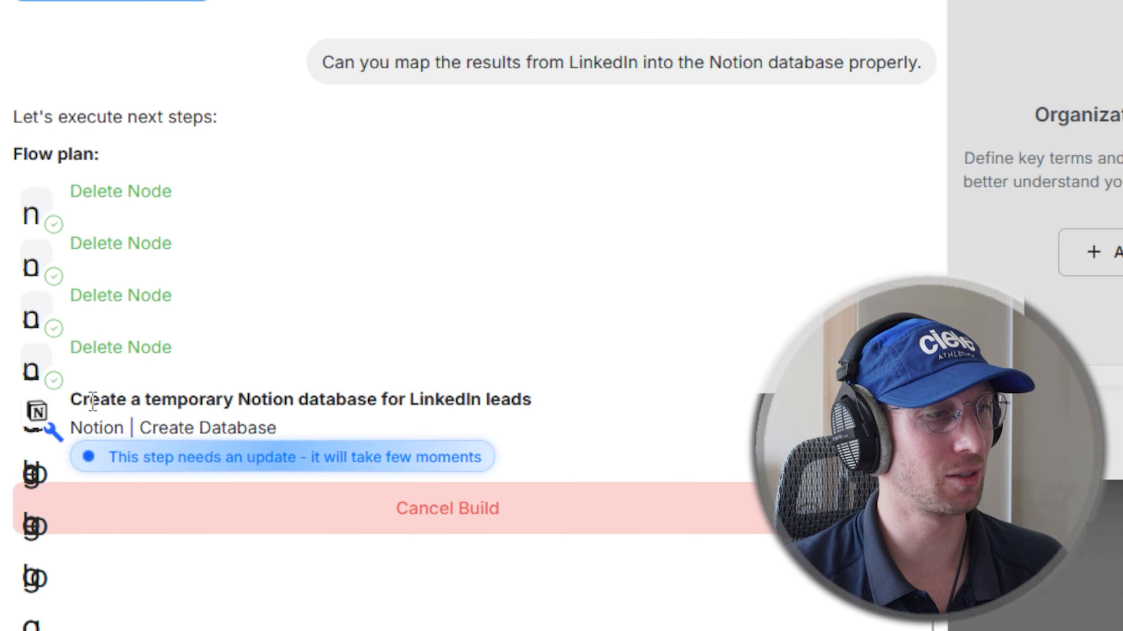
{"action": "left_click_drag", "start_coordinate": [537, 409], "coordinate": [481, 389]}
{"action": "left_click", "coordinate": [424, 393]}
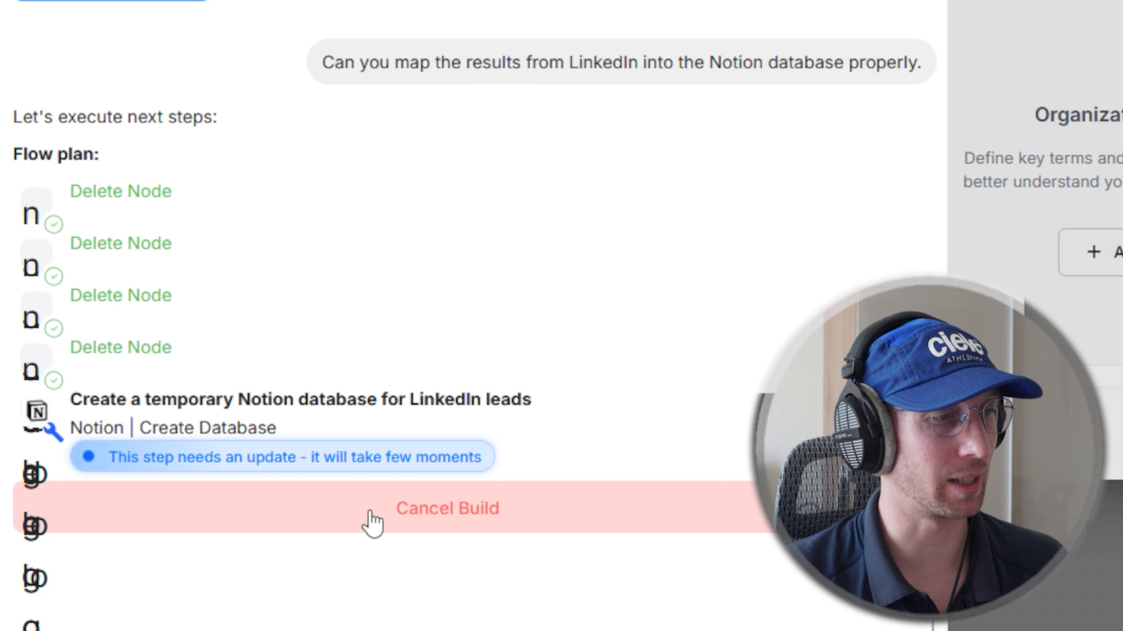
{"action": "left_click", "coordinate": [372, 515]}
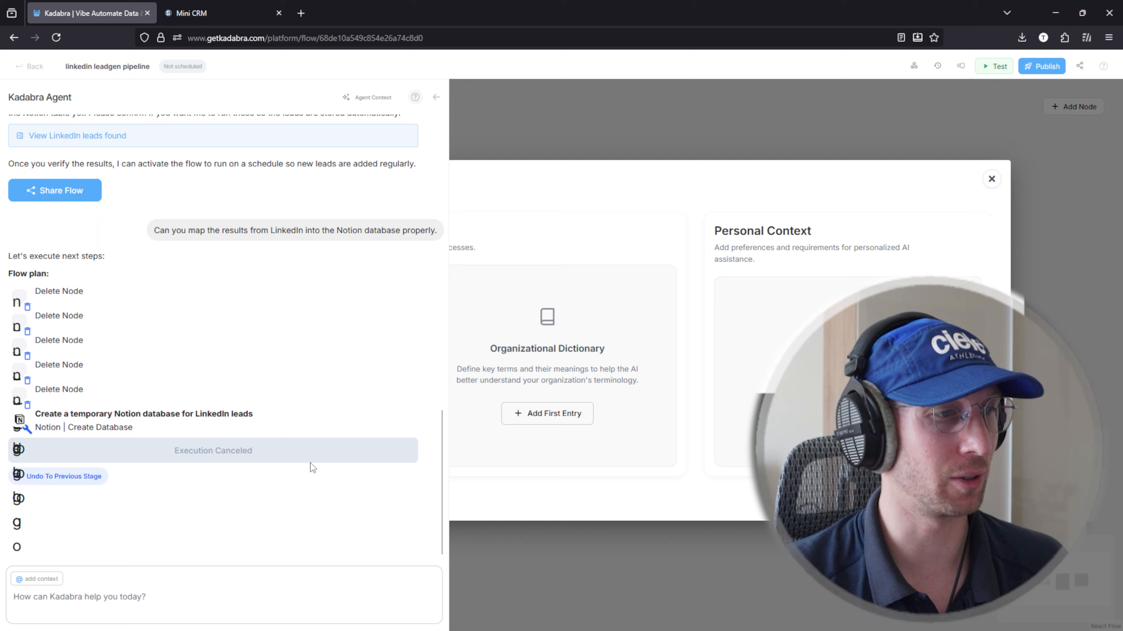
Step: Leave the agent view, check the credit usage on the account profile, and reopen the linkedin leadgen pipeline flow from the flows list
{"action": "scroll", "coordinate": [362, 396], "scroll_direction": "up", "scroll_amount": 6}
{"action": "scroll", "coordinate": [363, 395], "scroll_direction": "down", "scroll_amount": 6}
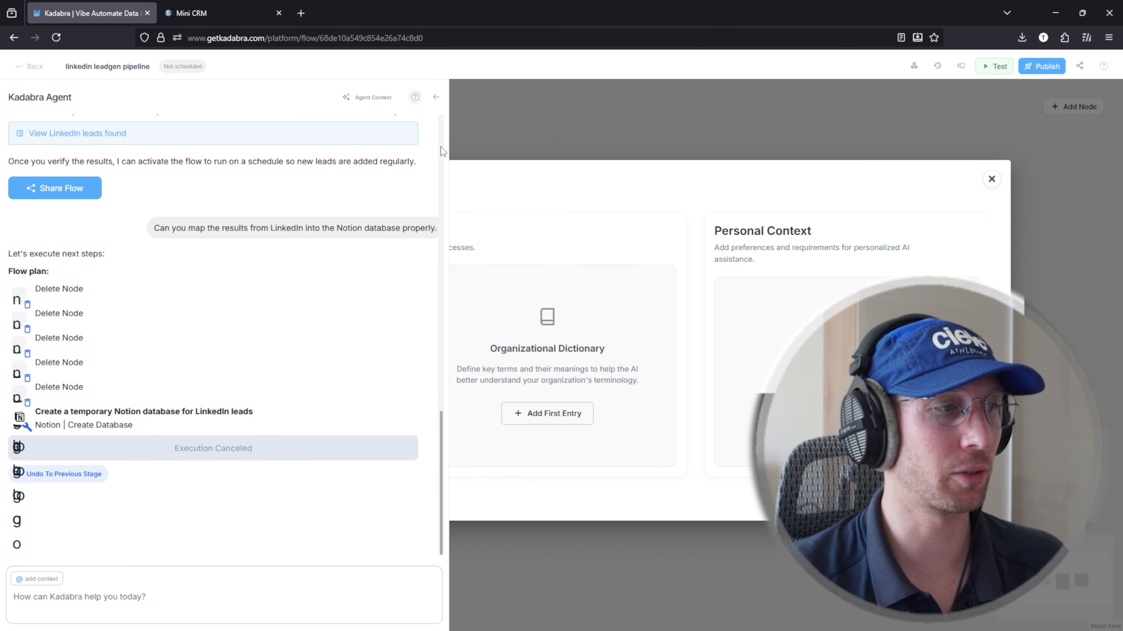
{"action": "left_click", "coordinate": [436, 97]}
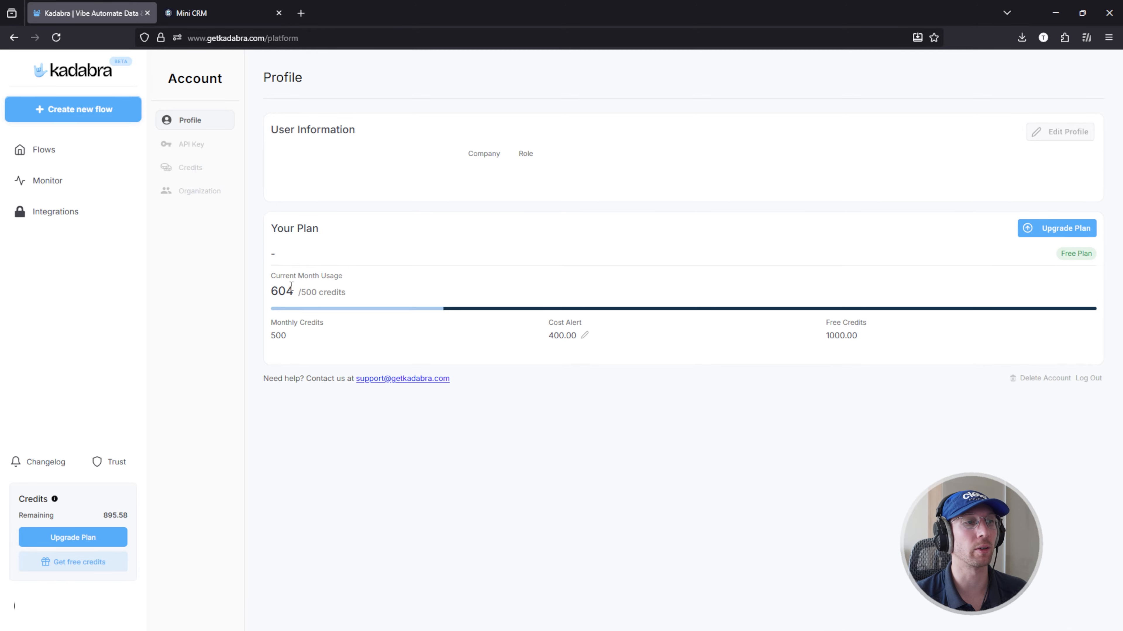
{"action": "left_click", "coordinate": [50, 157]}
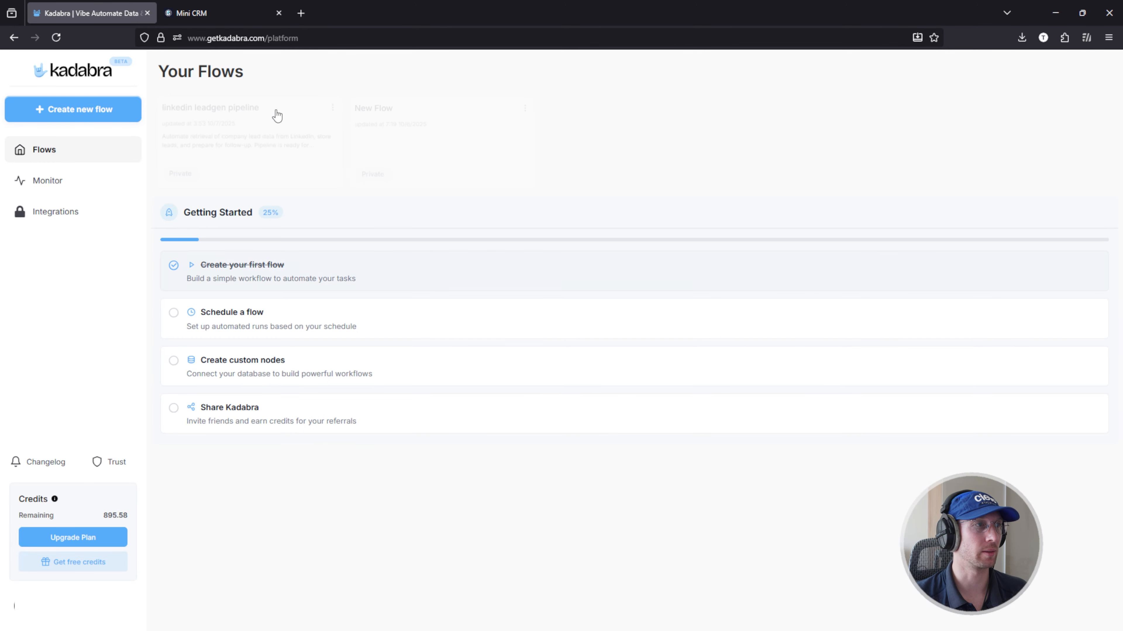
{"action": "left_click", "coordinate": [271, 131]}
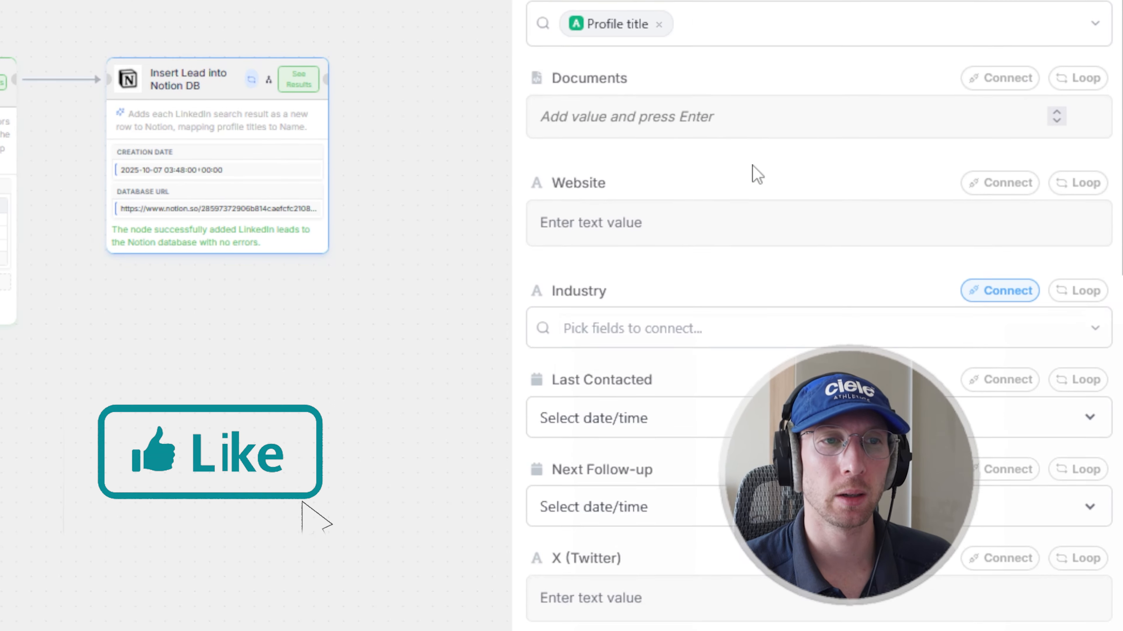
Step: Clear the Lead Score mapping in the Insert Lead into Notion DB node, browse the LinkedIn source fields, and reconnect it to result position
{"action": "scroll", "coordinate": [751, 173], "scroll_direction": "up", "scroll_amount": 2}
{"action": "left_click", "coordinate": [570, 27]}
{"action": "left_click", "coordinate": [630, 27]}
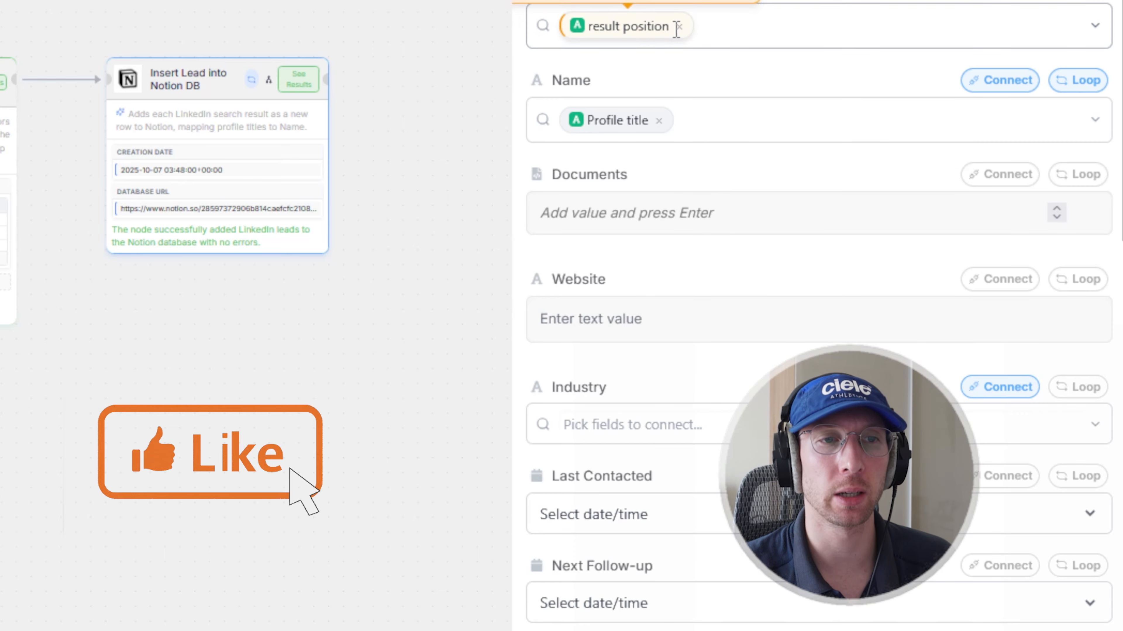
{"action": "left_click", "coordinate": [677, 29]}
{"action": "left_click", "coordinate": [679, 26]}
{"action": "type", "text": "li"}
{"action": "key", "text": "BackSpace"}
{"action": "key", "text": "BackSpace"}
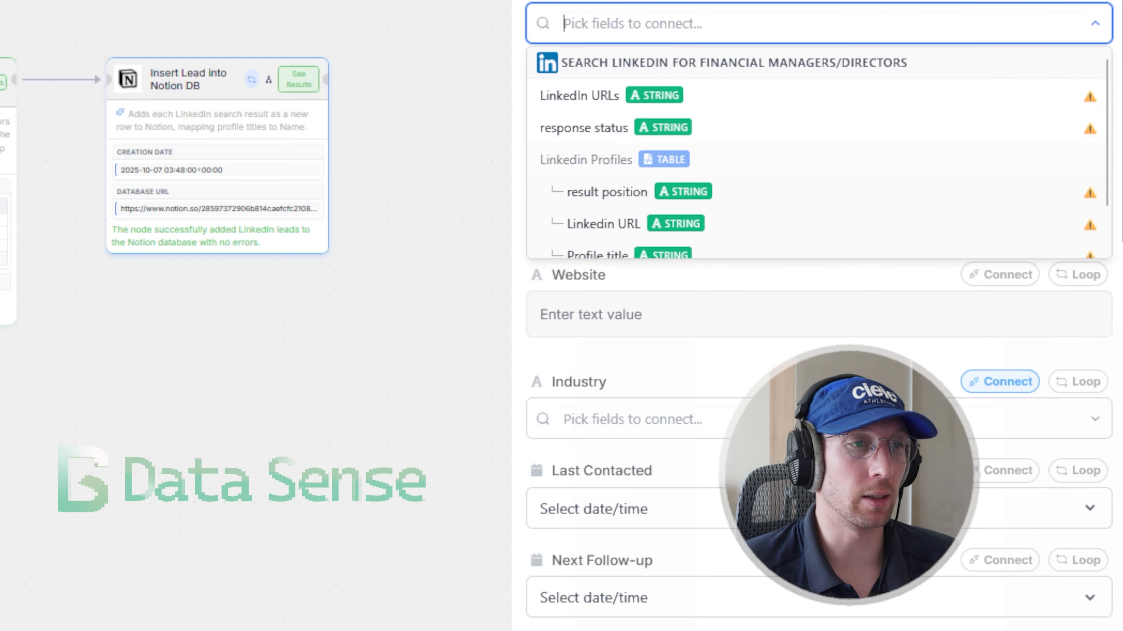
{"action": "scroll", "coordinate": [685, 212], "scroll_direction": "down", "scroll_amount": 5}
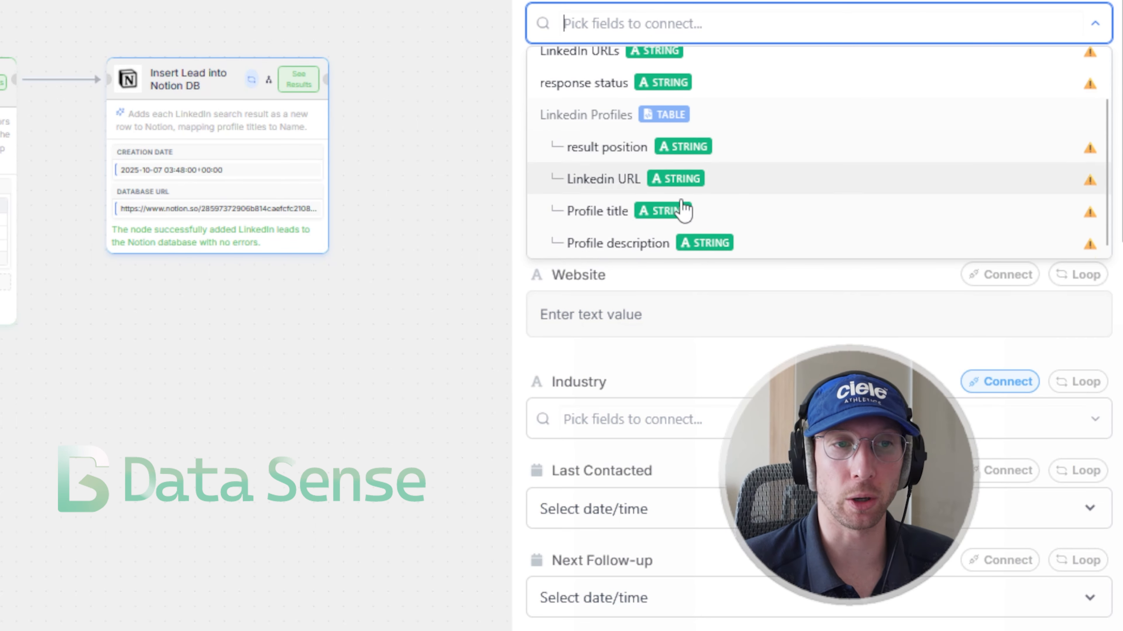
{"action": "left_click", "coordinate": [619, 50]}
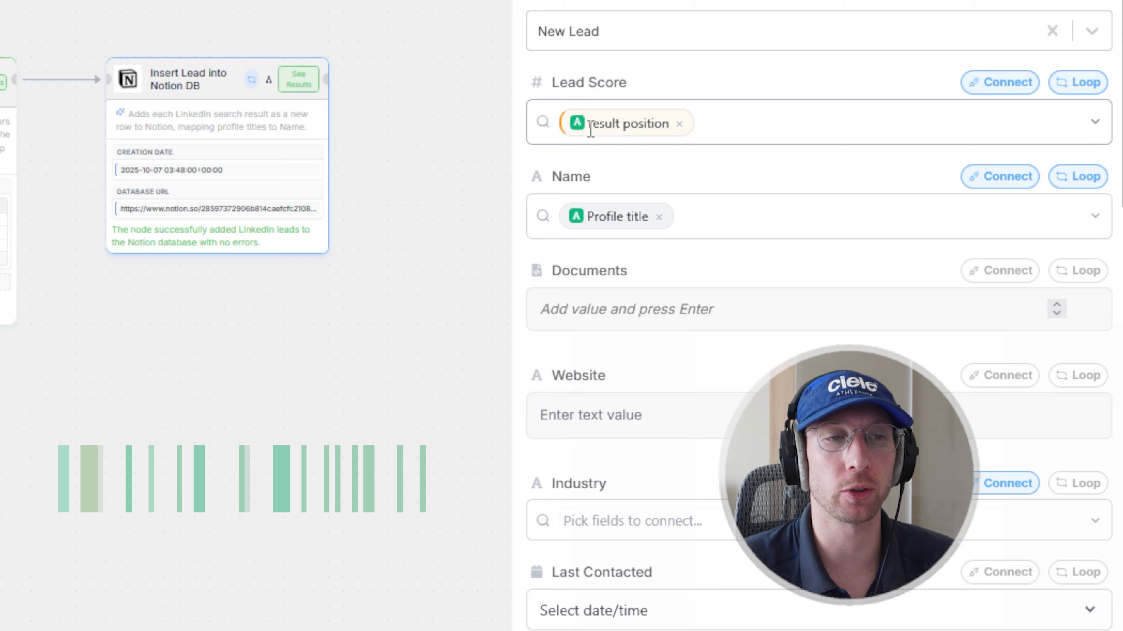
Step: Review the node's field mappings and connect the Notes field to Profile description from the LinkedIn search results
{"action": "scroll", "coordinate": [702, 45], "scroll_direction": "up", "scroll_amount": 3}
{"action": "scroll", "coordinate": [685, 67], "scroll_direction": "up", "scroll_amount": 1}
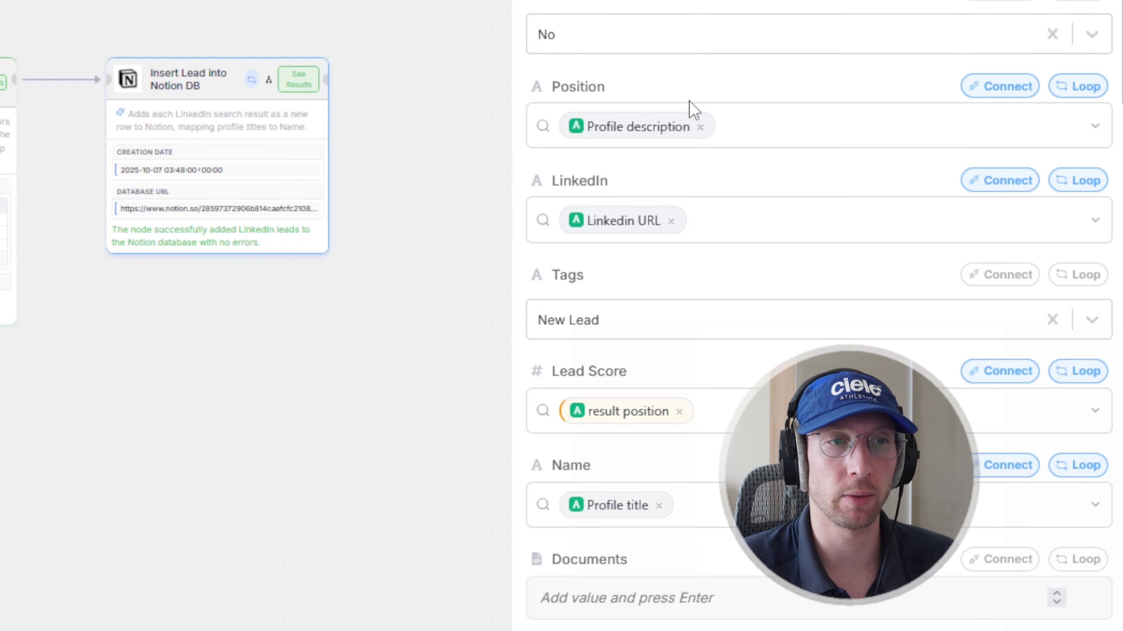
{"action": "scroll", "coordinate": [699, 150], "scroll_direction": "down", "scroll_amount": 3}
{"action": "left_click", "coordinate": [726, 188]}
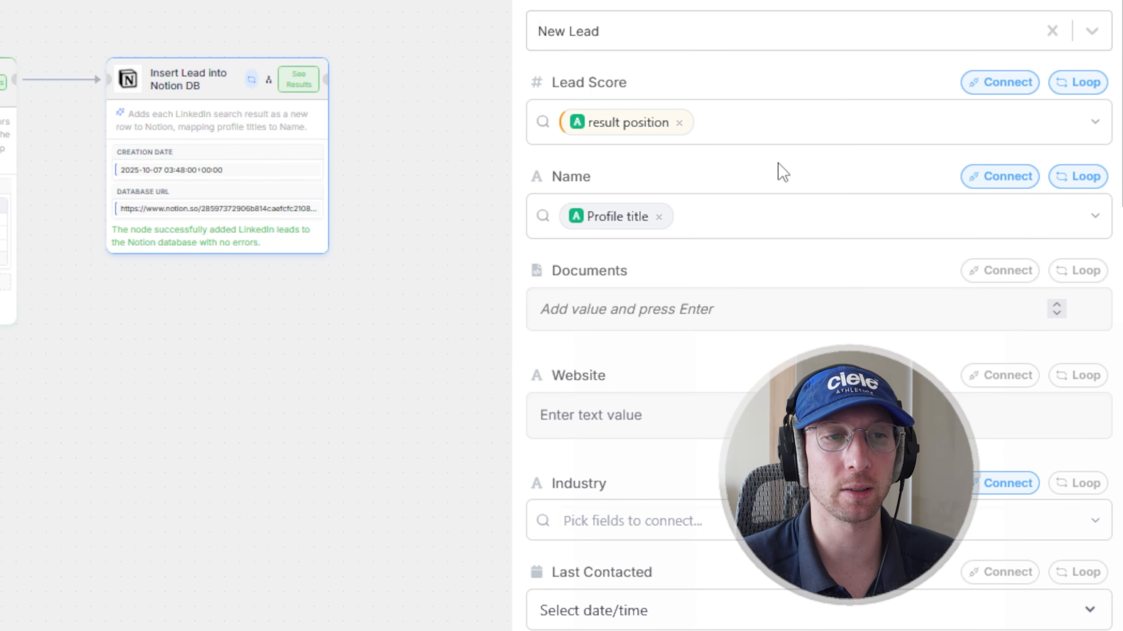
{"action": "scroll", "coordinate": [716, 288], "scroll_direction": "down", "scroll_amount": 8}
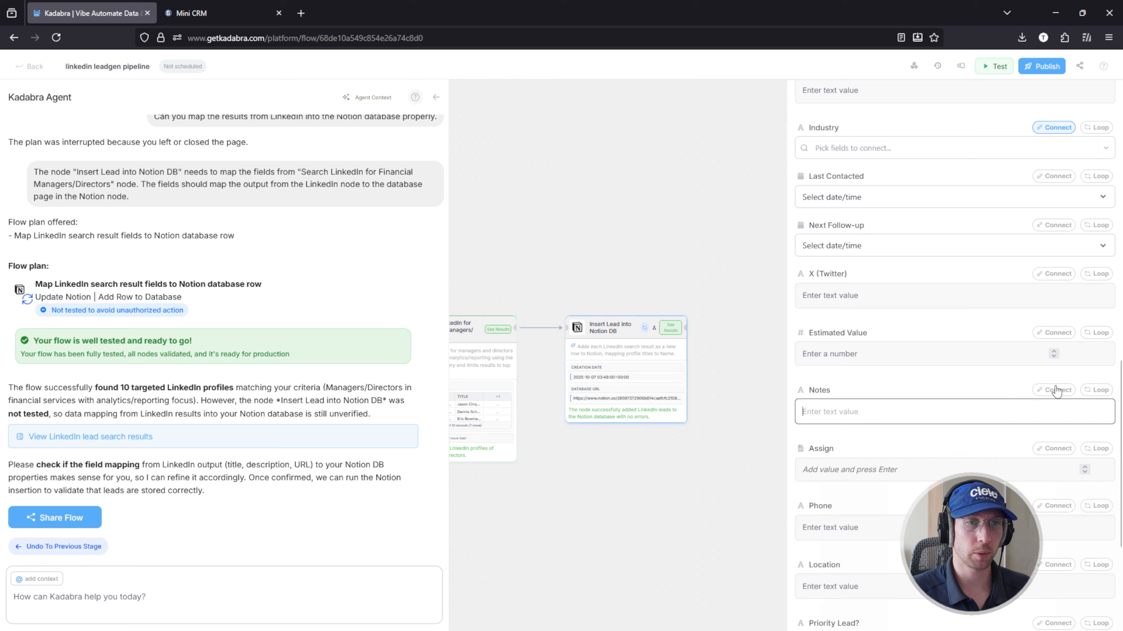
{"action": "left_click", "coordinate": [1028, 291]}
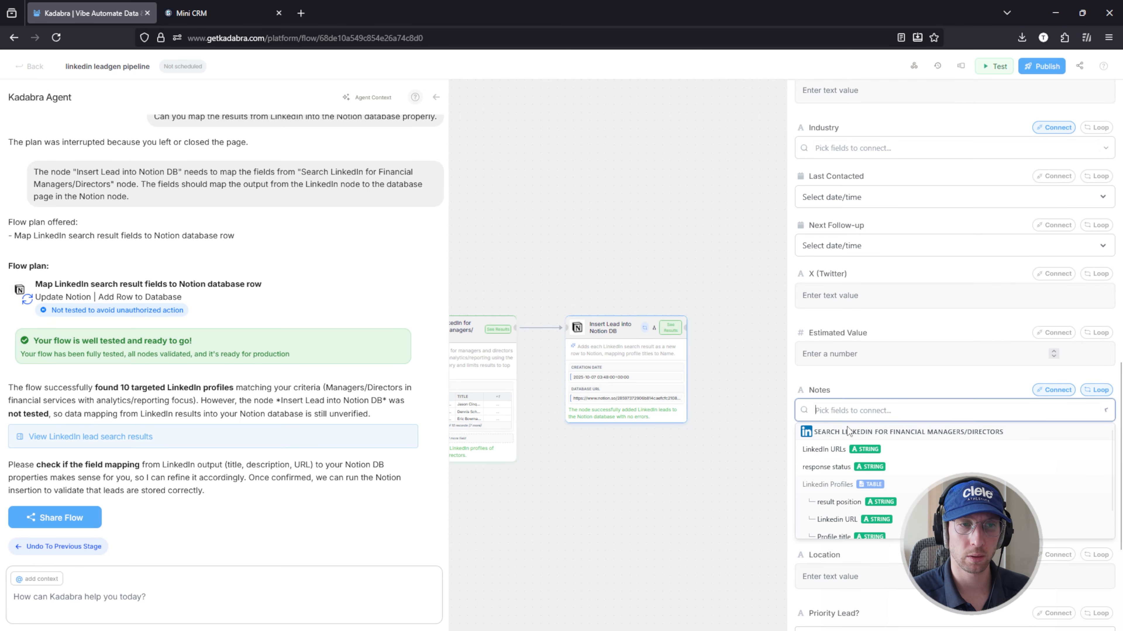
{"action": "left_click", "coordinate": [733, 346]}
{"action": "scroll", "coordinate": [745, 343], "scroll_direction": "down", "scroll_amount": 4}
Step: Run a test of the flow and open the run results of the Insert Lead into Notion DB node
{"action": "left_click", "coordinate": [994, 67]}
{"action": "scroll", "coordinate": [560, 428], "scroll_direction": "up", "scroll_amount": 4}
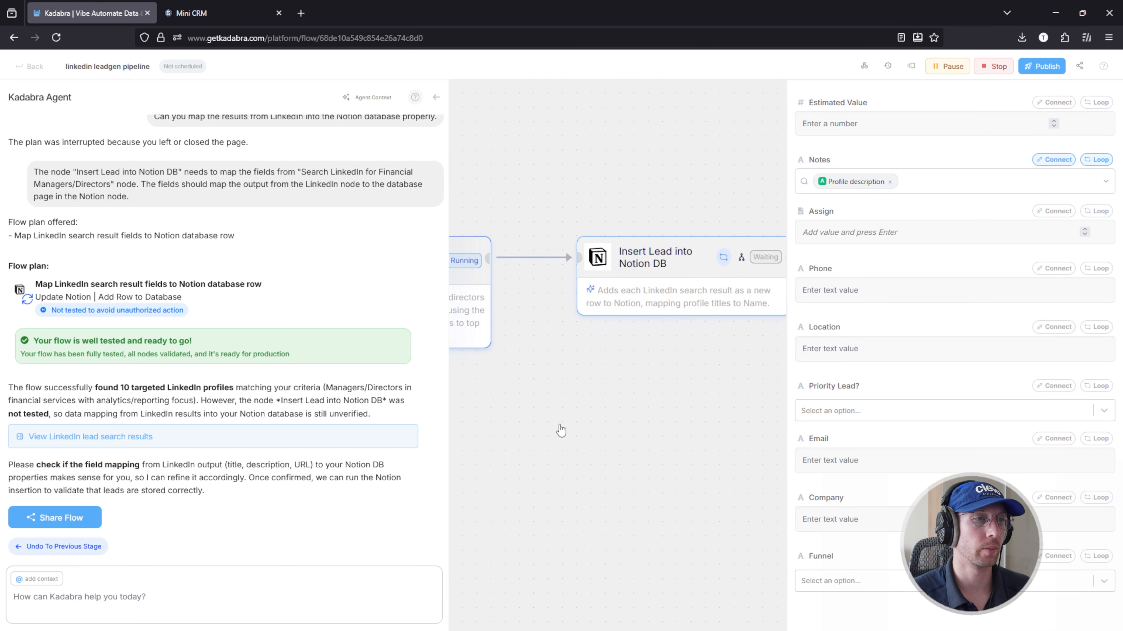
{"action": "scroll", "coordinate": [560, 428], "scroll_direction": "down", "scroll_amount": 5}
{"action": "scroll", "coordinate": [1064, 261], "scroll_direction": "up", "scroll_amount": 12}
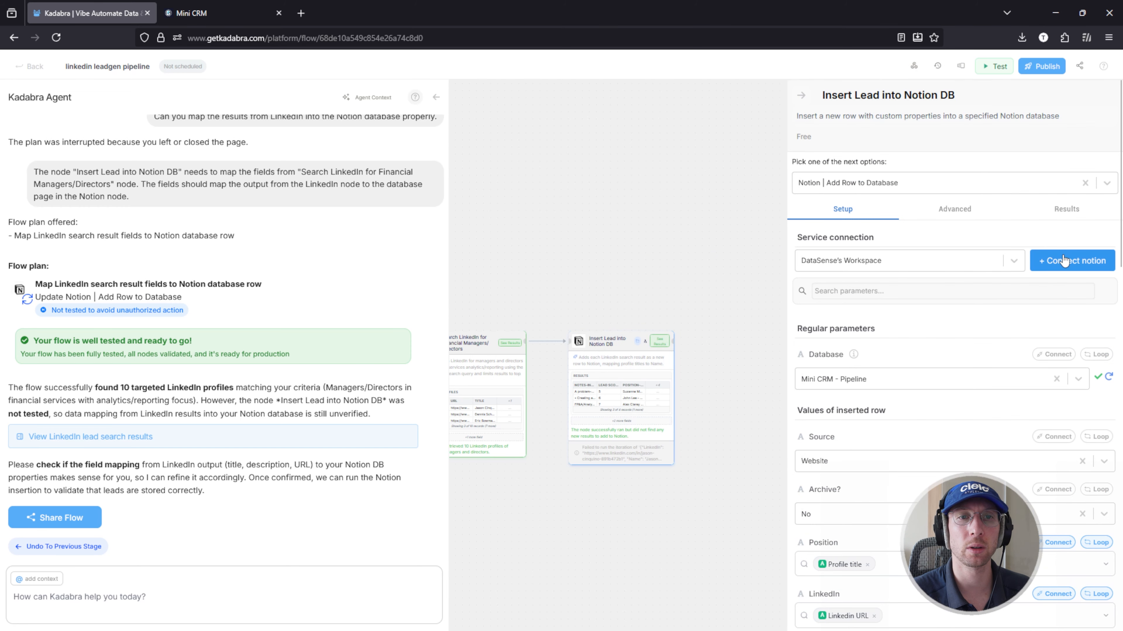
{"action": "left_click", "coordinate": [1066, 208]}
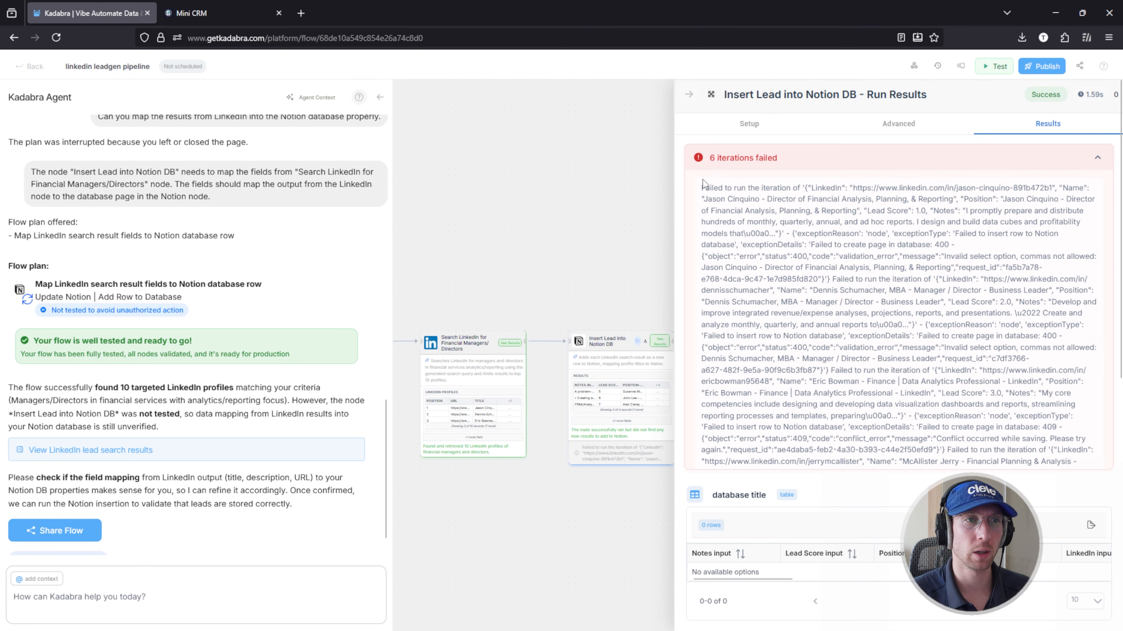
Step: Examine the Insert Lead into Notion DB run results, covering the failed iteration details and the Results table's rows
{"action": "scroll", "coordinate": [803, 311], "scroll_direction": "down", "scroll_amount": 5}
{"action": "scroll", "coordinate": [802, 311], "scroll_direction": "down", "scroll_amount": 6}
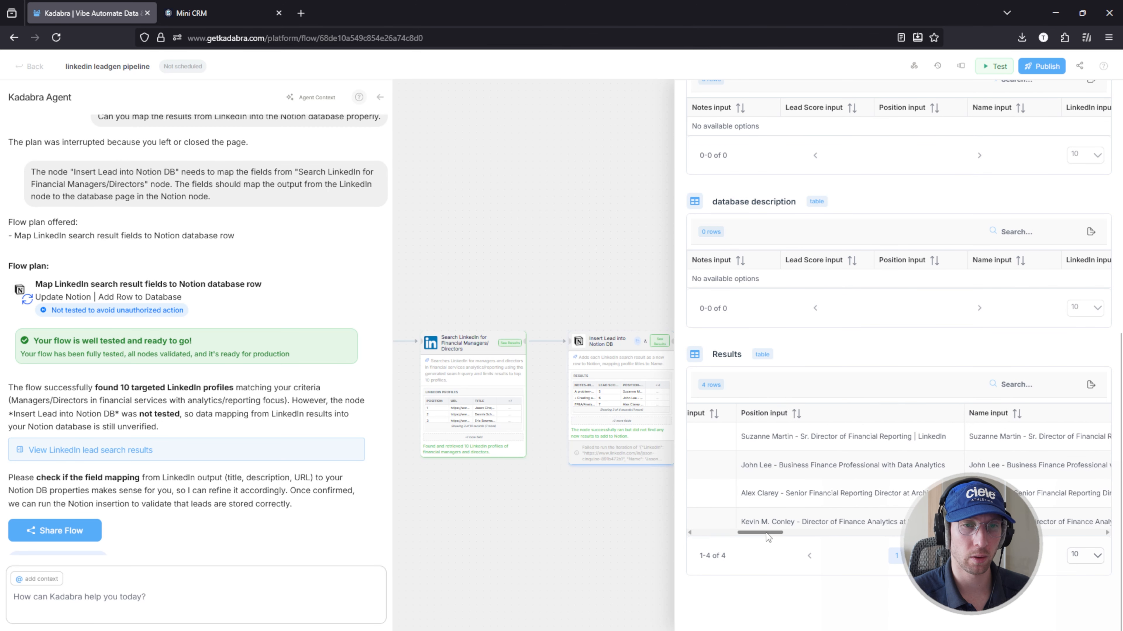
{"action": "scroll", "coordinate": [760, 462], "scroll_direction": "up", "scroll_amount": 10}
{"action": "scroll", "coordinate": [812, 375], "scroll_direction": "down", "scroll_amount": 5}
{"action": "scroll", "coordinate": [972, 231], "scroll_direction": "up", "scroll_amount": 5}
{"action": "left_click_drag", "start_coordinate": [957, 416], "coordinate": [956, 427]}
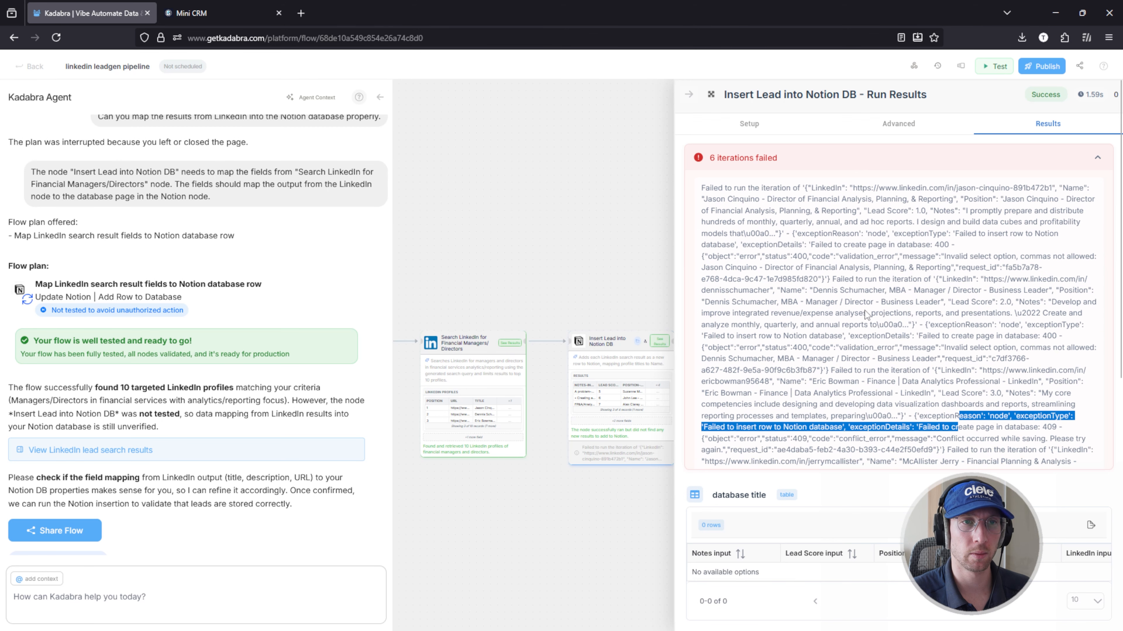
{"action": "left_click", "coordinate": [957, 424]}
{"action": "scroll", "coordinate": [944, 136], "scroll_direction": "down", "scroll_amount": 5}
{"action": "scroll", "coordinate": [822, 283], "scroll_direction": "up", "scroll_amount": 5}
{"action": "left_click", "coordinate": [710, 95]}
Step: Ask the agent to add an intermediary node that converts result position to a number and splits Profile title by comma or dash for NotionDB
{"action": "left_click", "coordinate": [133, 597]}
{"action": "type", "text": "Add an intermediary nod"}
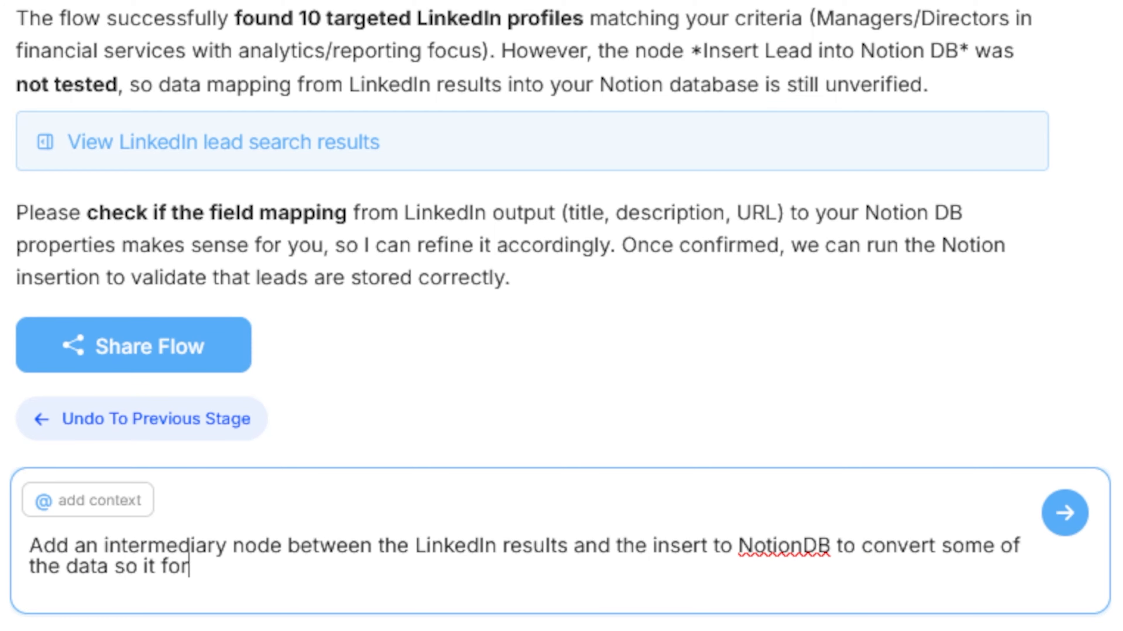
{"action": "type", "text": "o convert the result"}
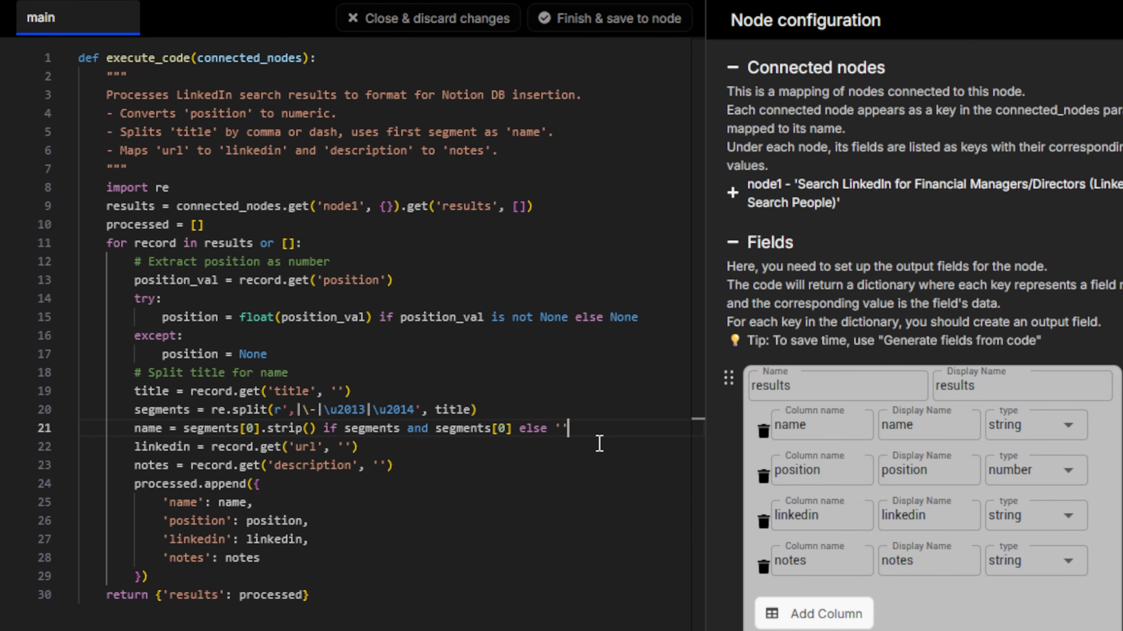
Step: Add the line position = segments[0:] below the name assignment in the pre-processing node's Python code
{"action": "left_click", "coordinate": [570, 427]}
{"action": "key", "text": "Return"}
{"action": "type", "text": "position = segements[0"}
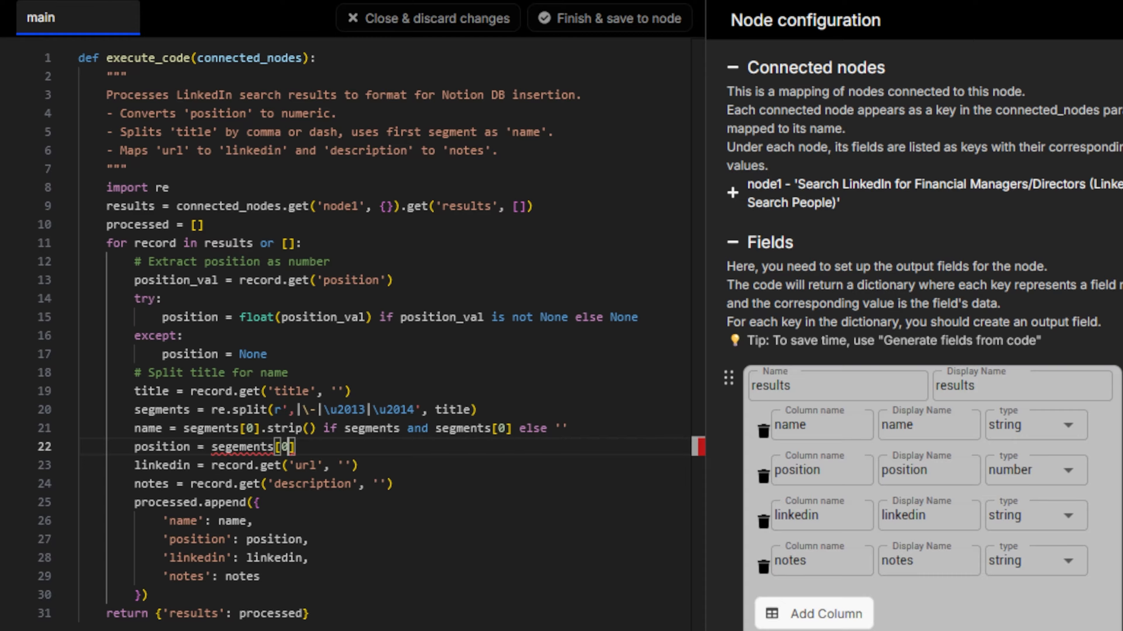
{"action": "triple_click", "coordinate": [217, 425]}
{"action": "key", "text": "ctrl+c"}
{"action": "left_click", "coordinate": [214, 427]}
{"action": "double_click", "coordinate": [254, 447]}
{"action": "key", "text": "ctrl+v"}
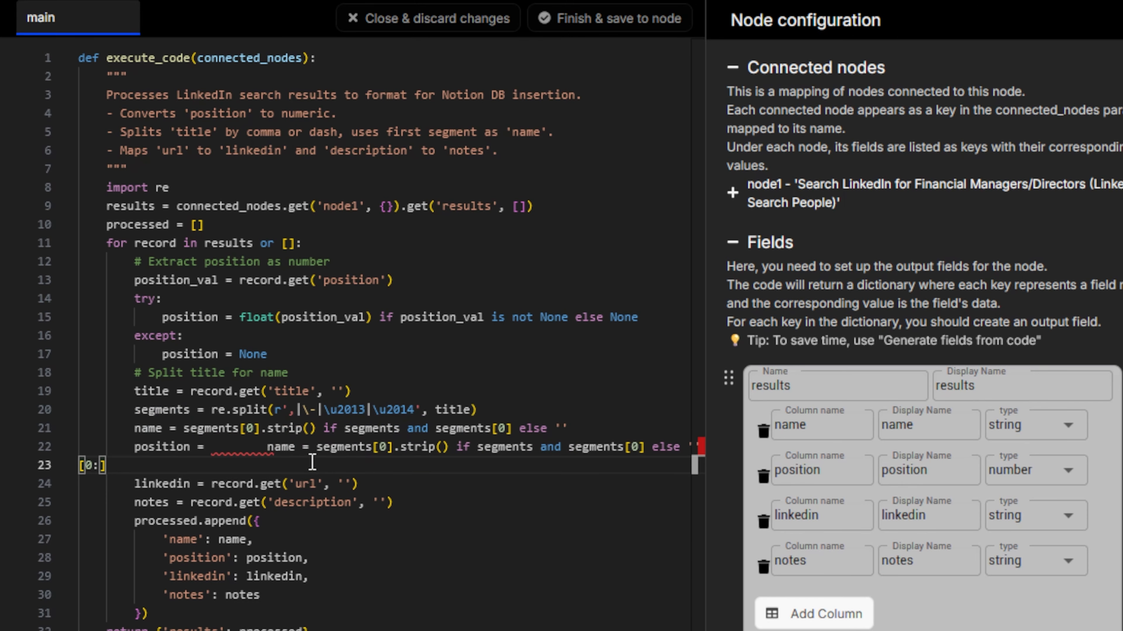
{"action": "key", "text": "ctrl+z"}
{"action": "left_click", "coordinate": [253, 447]}
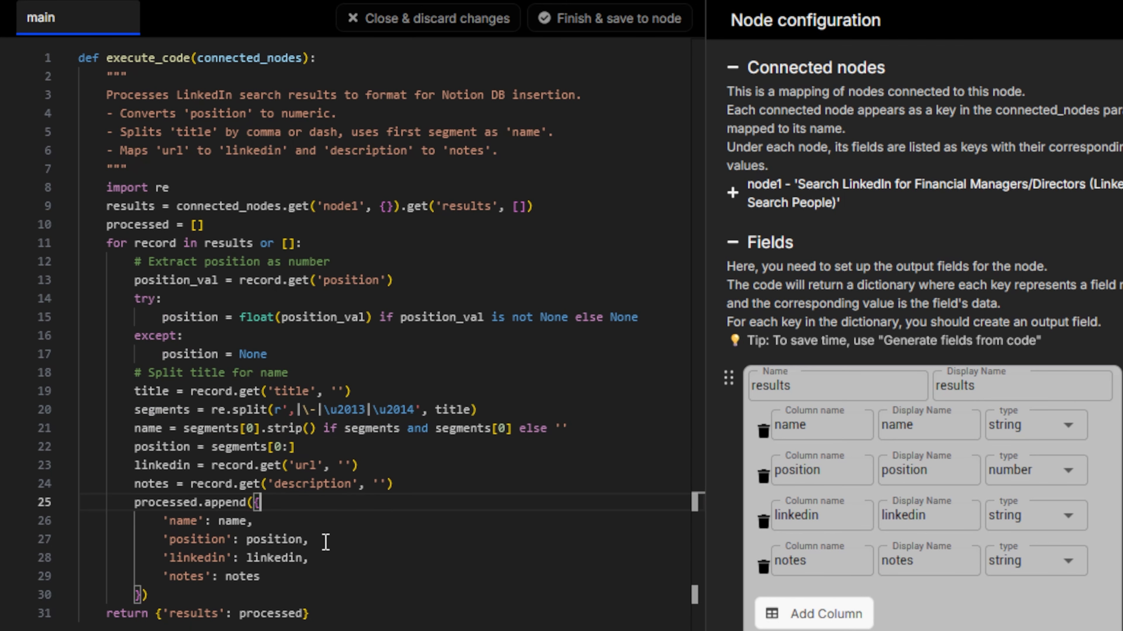
Step: Replace position with rank in the try branch's float assignment and in both the key and value of the appended dictionary entry
{"action": "double_click", "coordinate": [197, 540]}
{"action": "type", "text": "rank"}
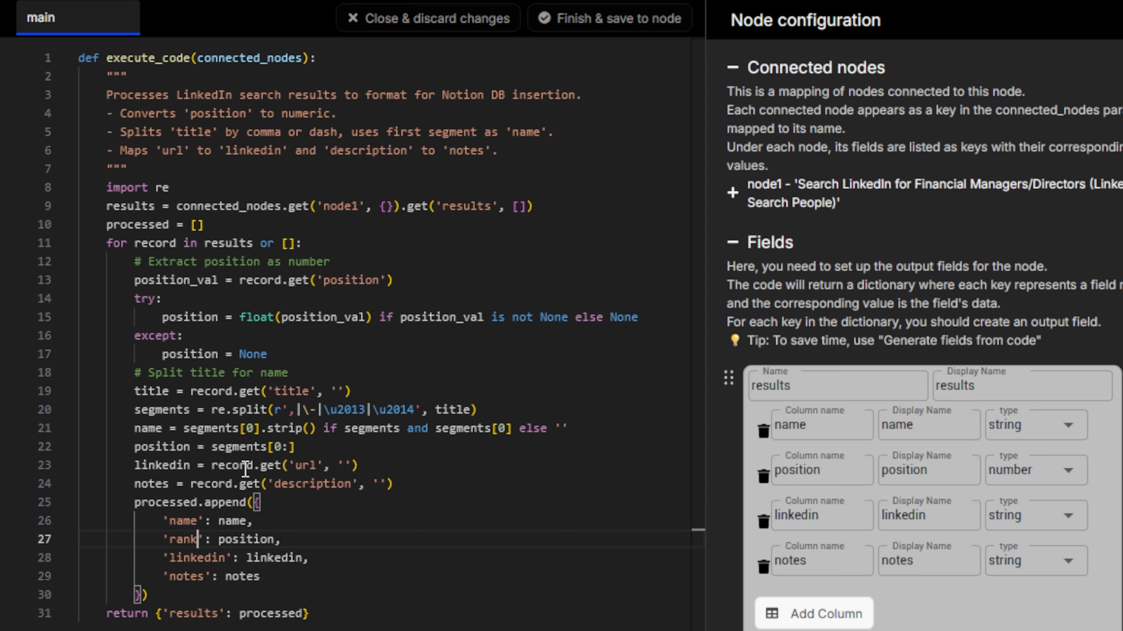
{"action": "double_click", "coordinate": [188, 317]}
{"action": "type", "text": "rank"}
{"action": "double_click", "coordinate": [246, 539]}
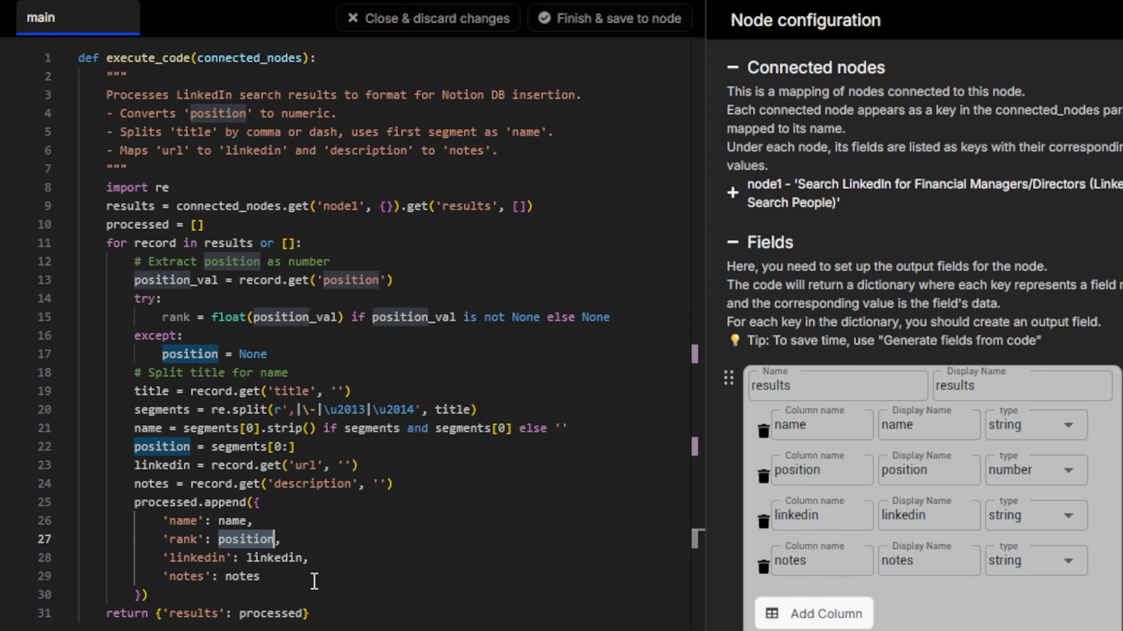
{"action": "type", "text": "rank"}
Step: Add a 'position': position entry below the name entry and assign None to rank in the except branch
{"action": "left_click", "coordinate": [283, 518]}
{"action": "key", "text": "Return"}
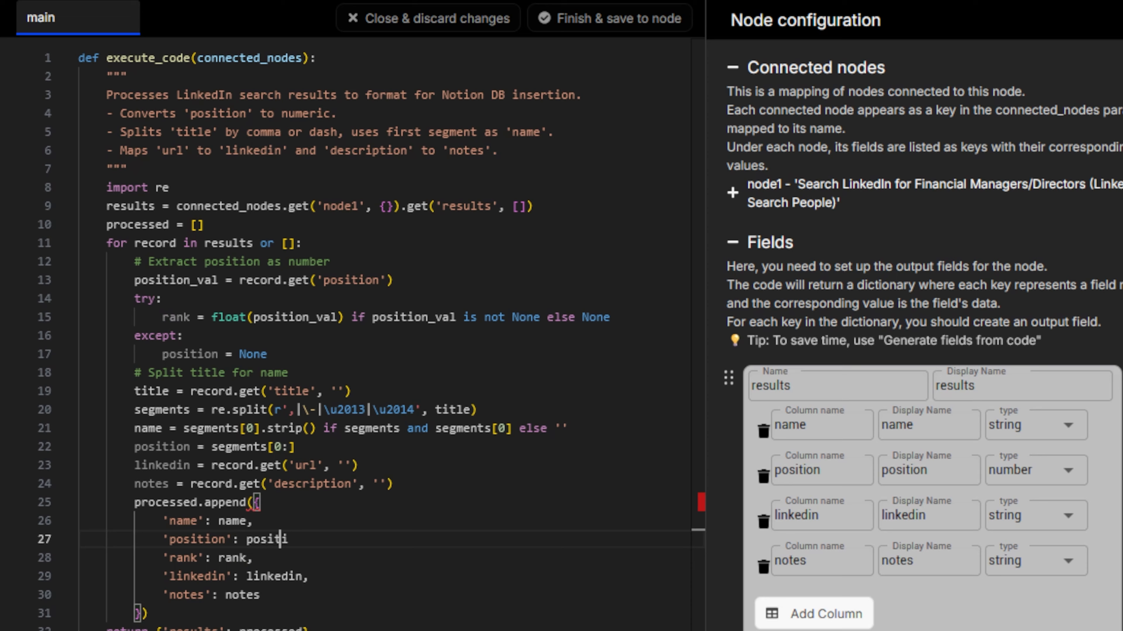
{"action": "double_click", "coordinate": [194, 354]}
{"action": "type", "text": "rank"}
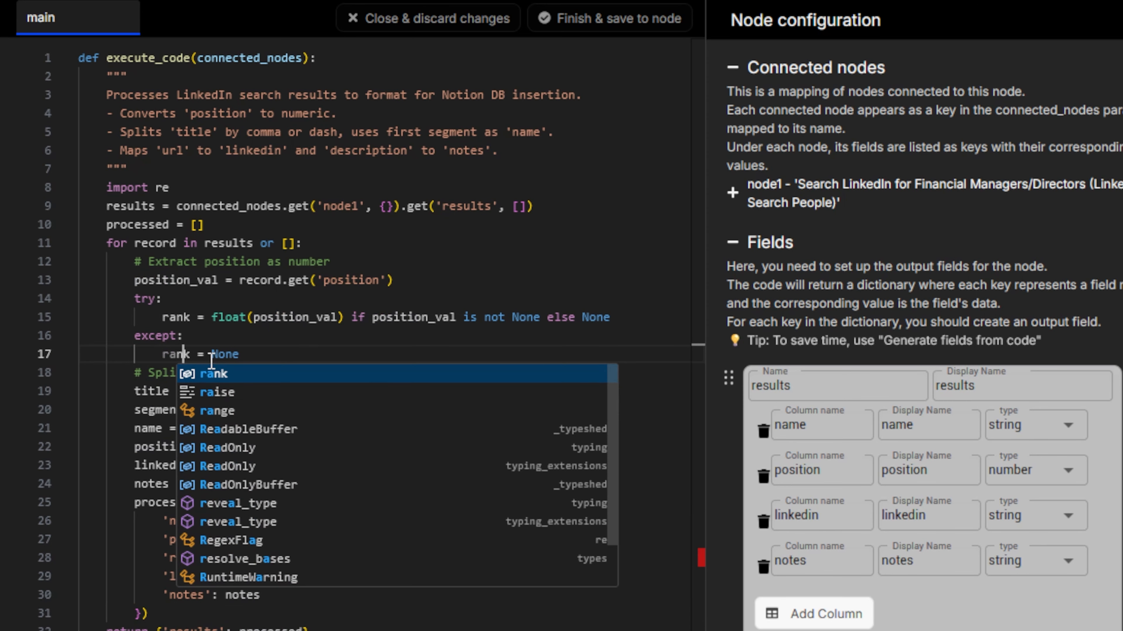
{"action": "left_click", "coordinate": [294, 279]}
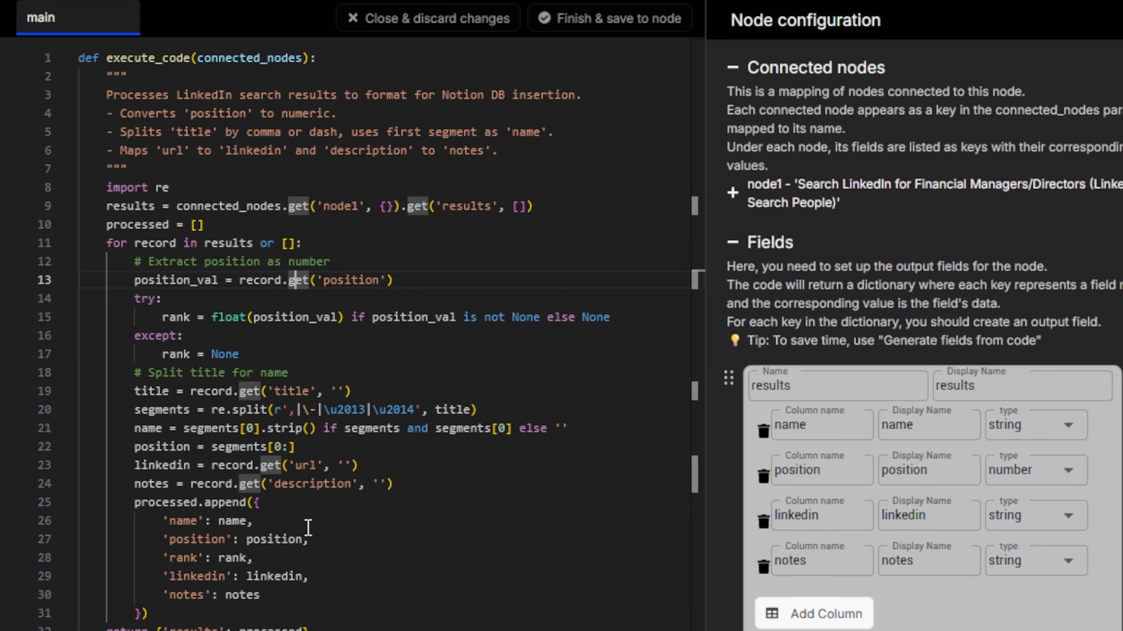
Step: Add a column named rank to the node's results output field and reload the flow page
{"action": "left_click", "coordinate": [815, 614]}
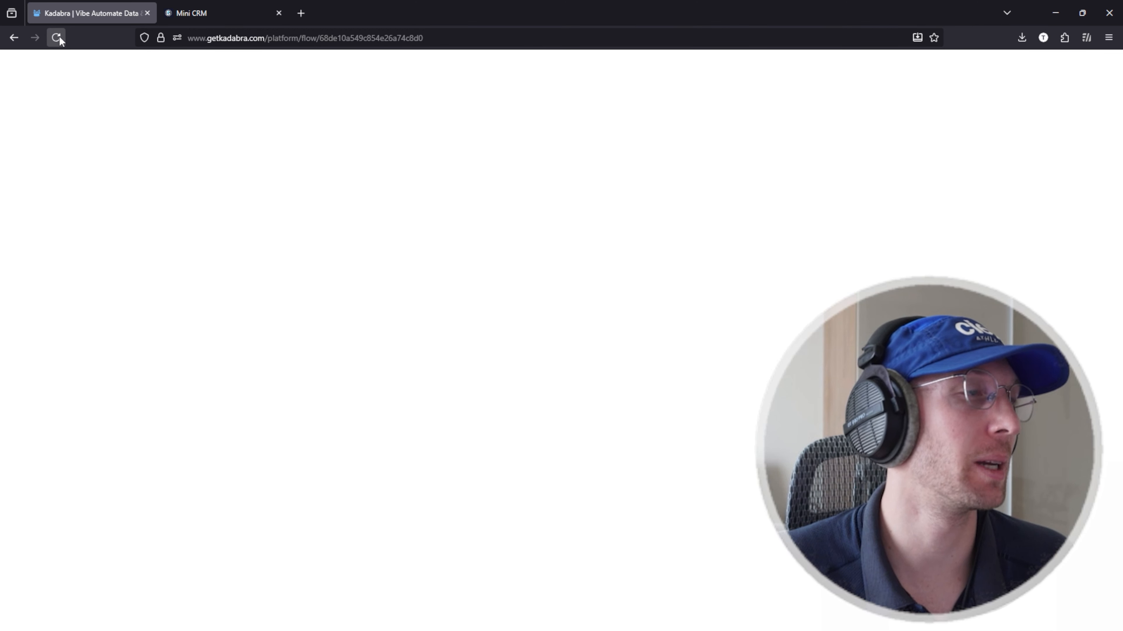
{"action": "left_click", "coordinate": [56, 37]}
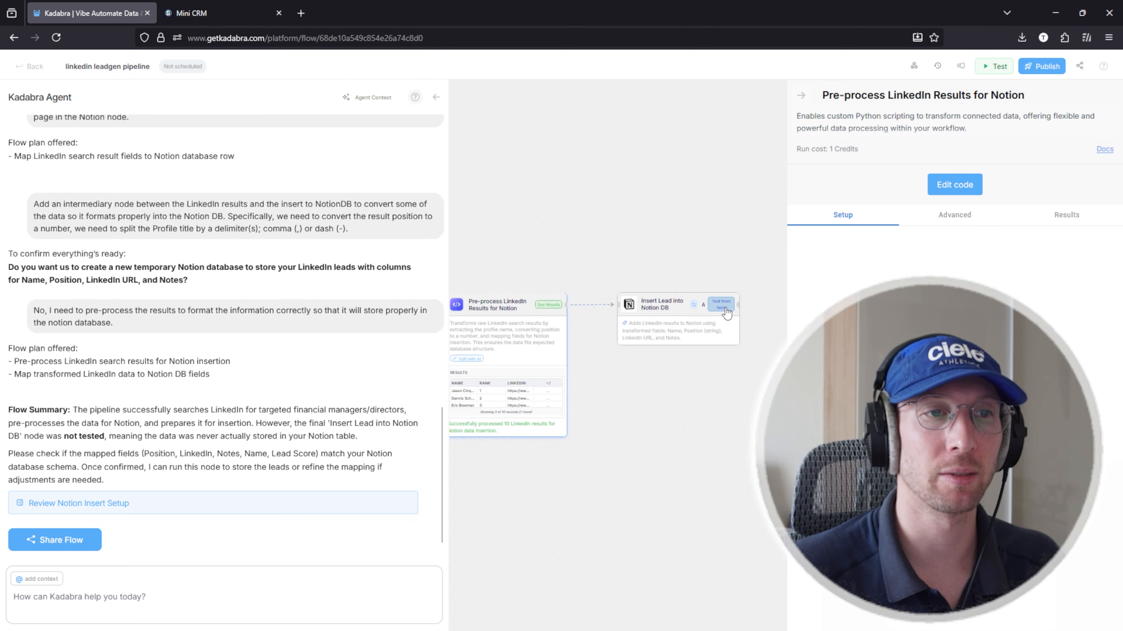
Step: Test the flow from the Insert Lead into Notion DB node and reload the flow page
{"action": "left_click", "coordinate": [726, 309]}
{"action": "left_click", "coordinate": [57, 38]}
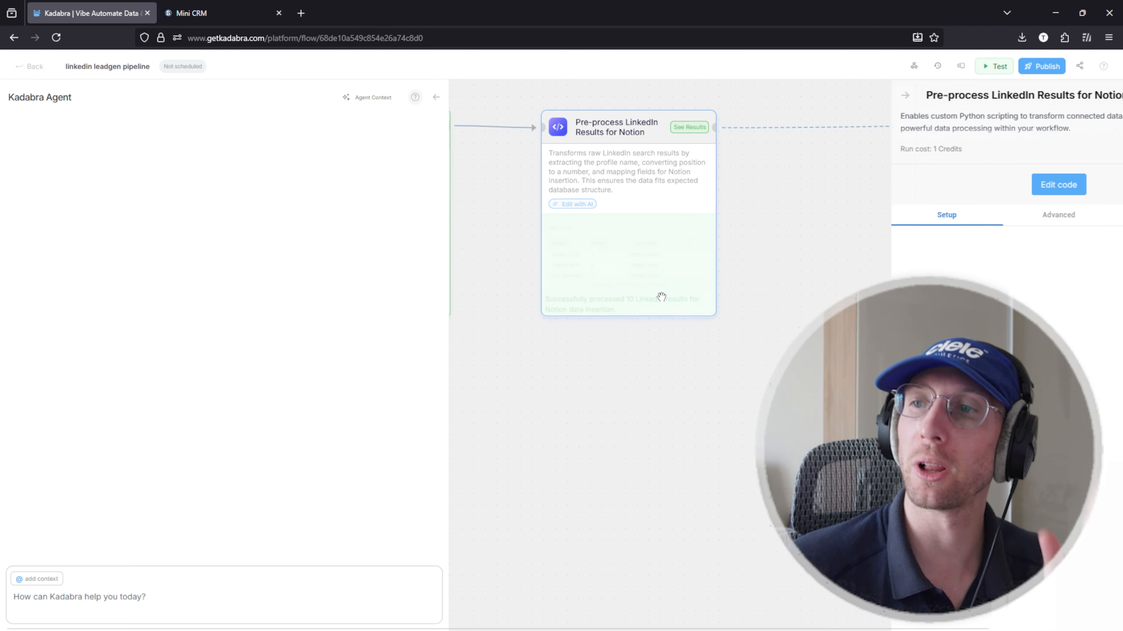
{"action": "left_click", "coordinate": [56, 38]}
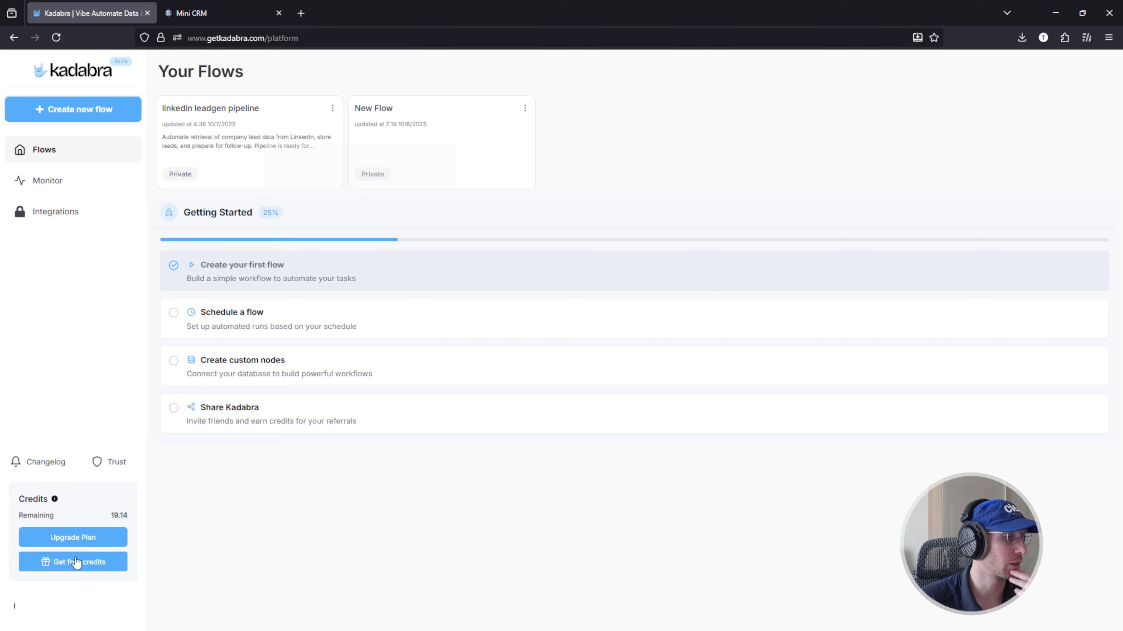
Step: Look for free credits, check the account profile's credit usage, and open the plan upgrade options
{"action": "left_click", "coordinate": [76, 563]}
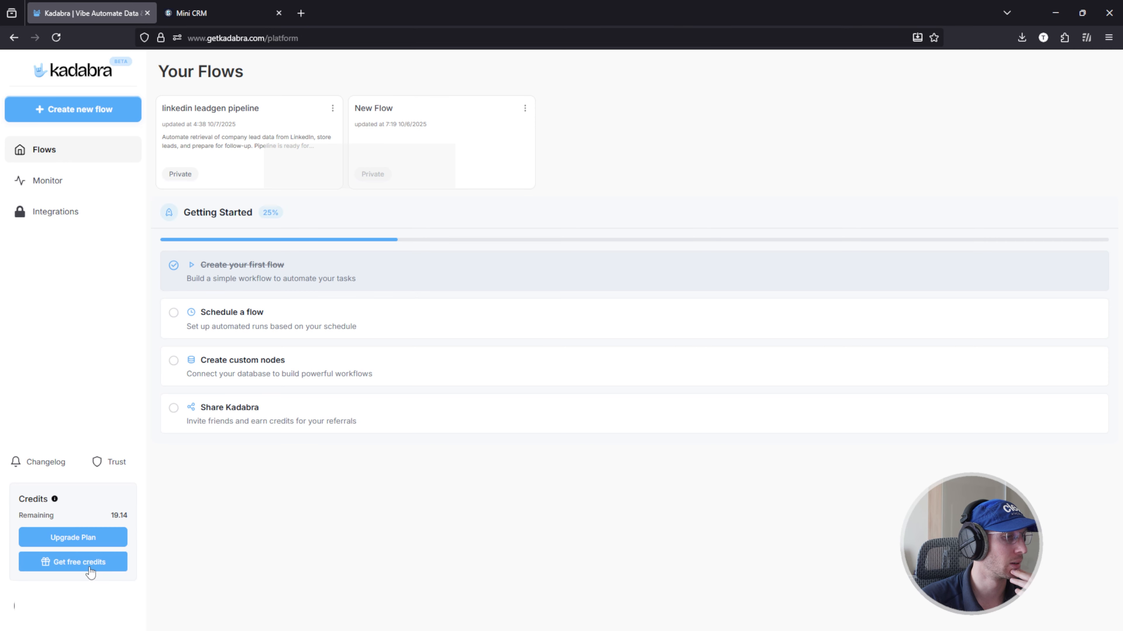
{"action": "left_click", "coordinate": [90, 571]}
{"action": "left_click", "coordinate": [80, 562]}
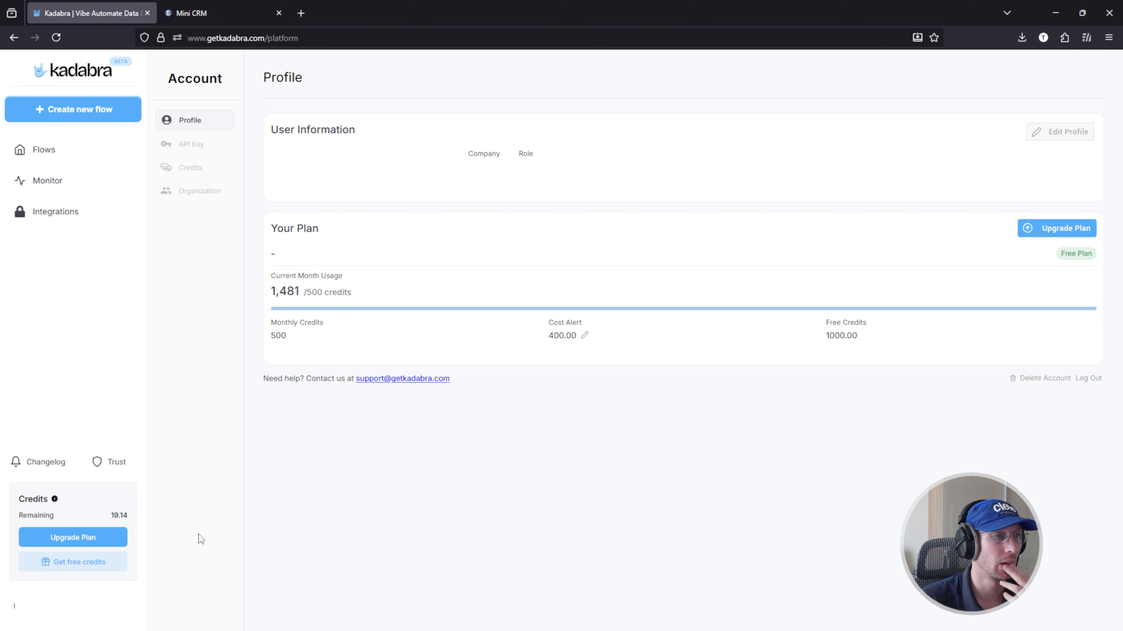
{"action": "left_click", "coordinate": [71, 538]}
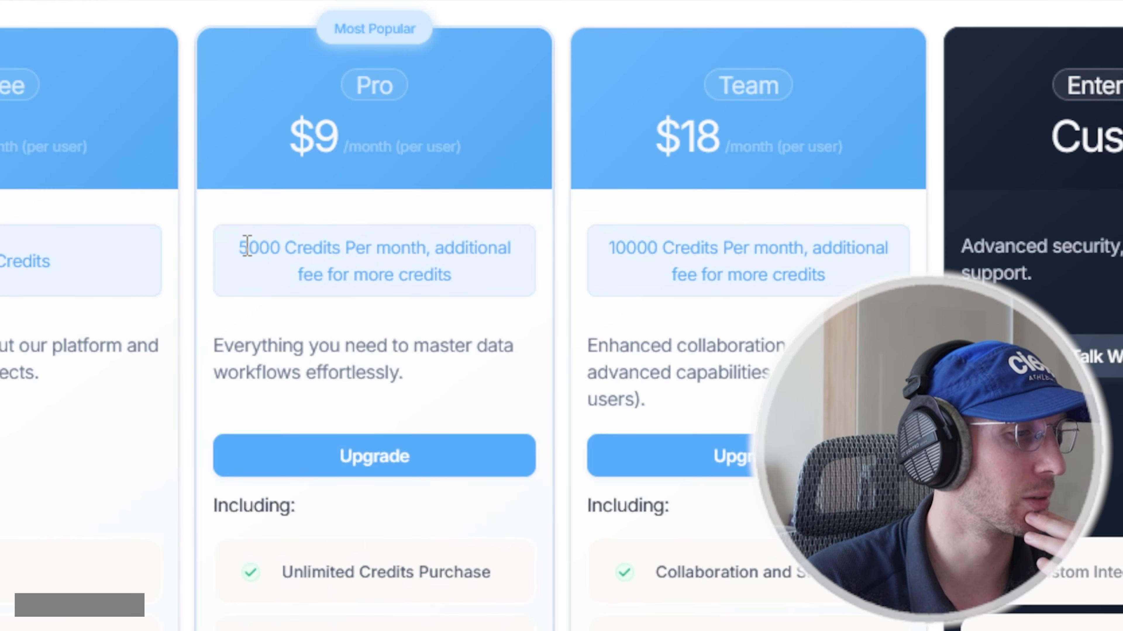
Step: Examine the Pro plan's monthly credit allowance, close the plan comparison, and inspect the current month usage on the account profile
{"action": "left_click_drag", "start_coordinate": [424, 240], "coordinate": [514, 252]}
{"action": "left_click", "coordinate": [538, 260]}
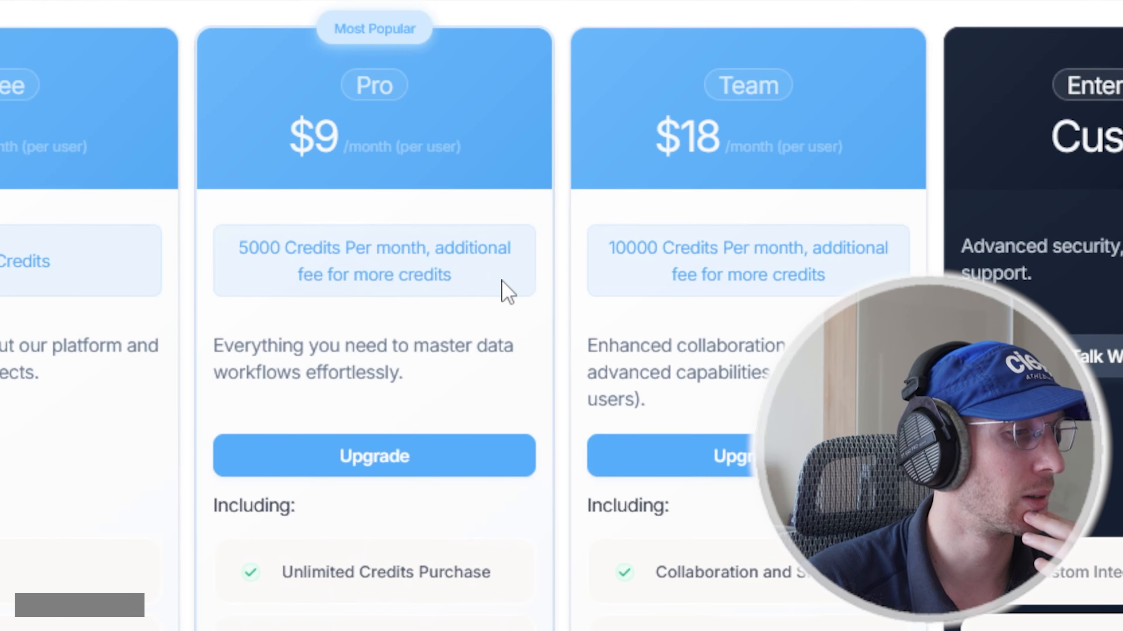
{"action": "left_click_drag", "start_coordinate": [508, 291], "coordinate": [288, 281]}
{"action": "left_click", "coordinate": [469, 334]}
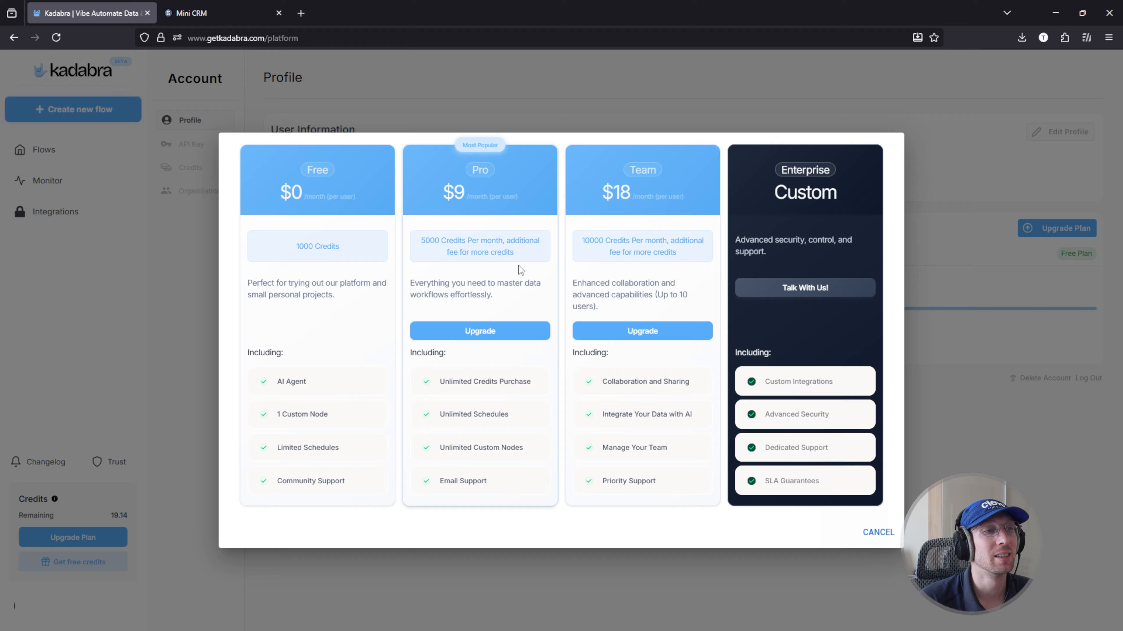
{"action": "left_click_drag", "start_coordinate": [421, 240], "coordinate": [532, 257]}
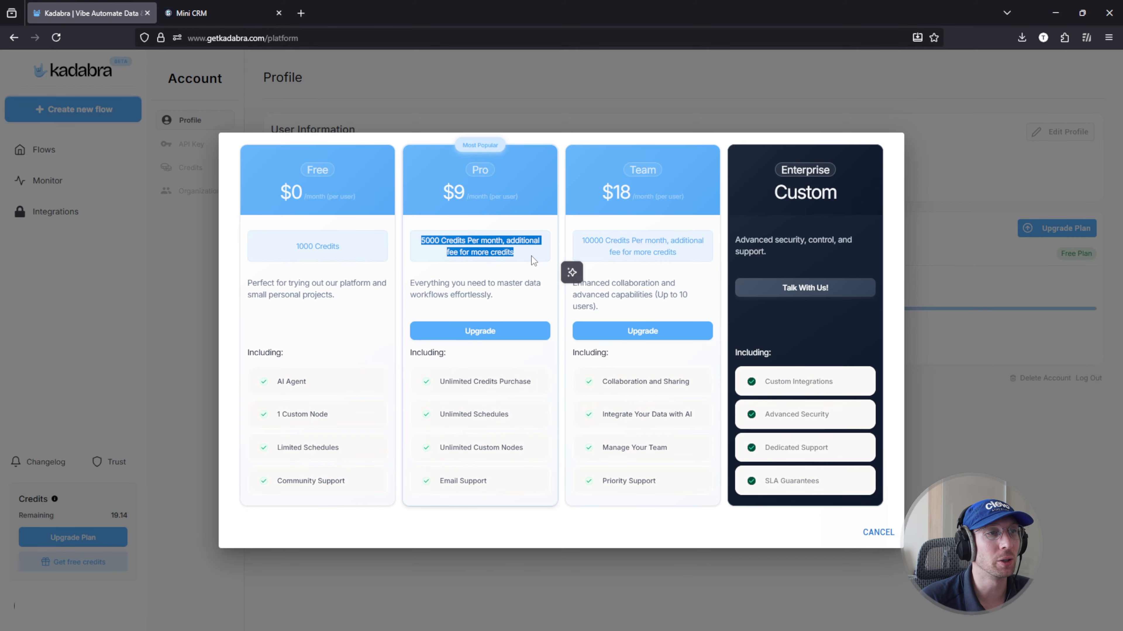
{"action": "left_click", "coordinate": [508, 255]}
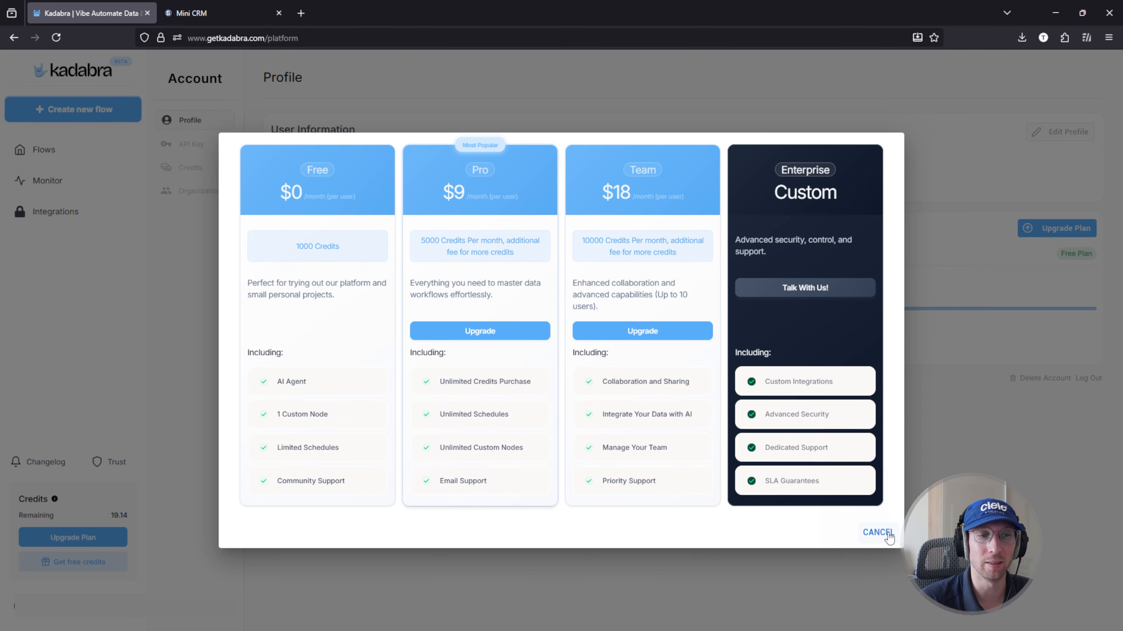
{"action": "left_click", "coordinate": [877, 533]}
{"action": "left_click_drag", "start_coordinate": [313, 287], "coordinate": [216, 283]}
{"action": "left_click", "coordinate": [467, 290]}
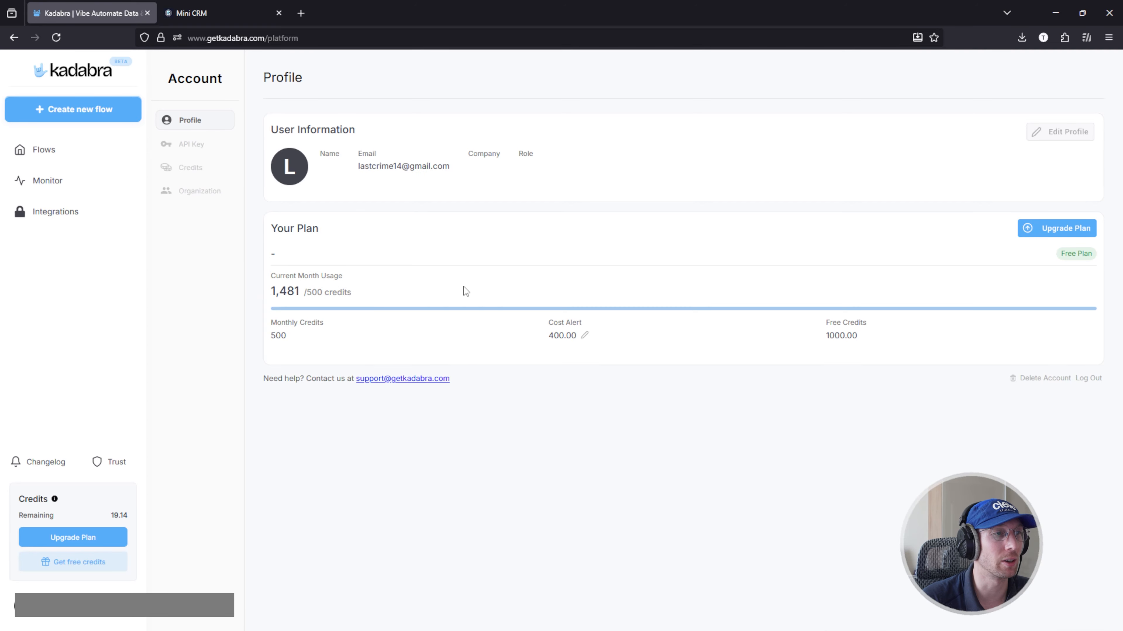
Step: Return to the linkedin leadgen pipeline flow and look over its nodes up to Notion | Update Row
{"action": "left_click", "coordinate": [48, 151]}
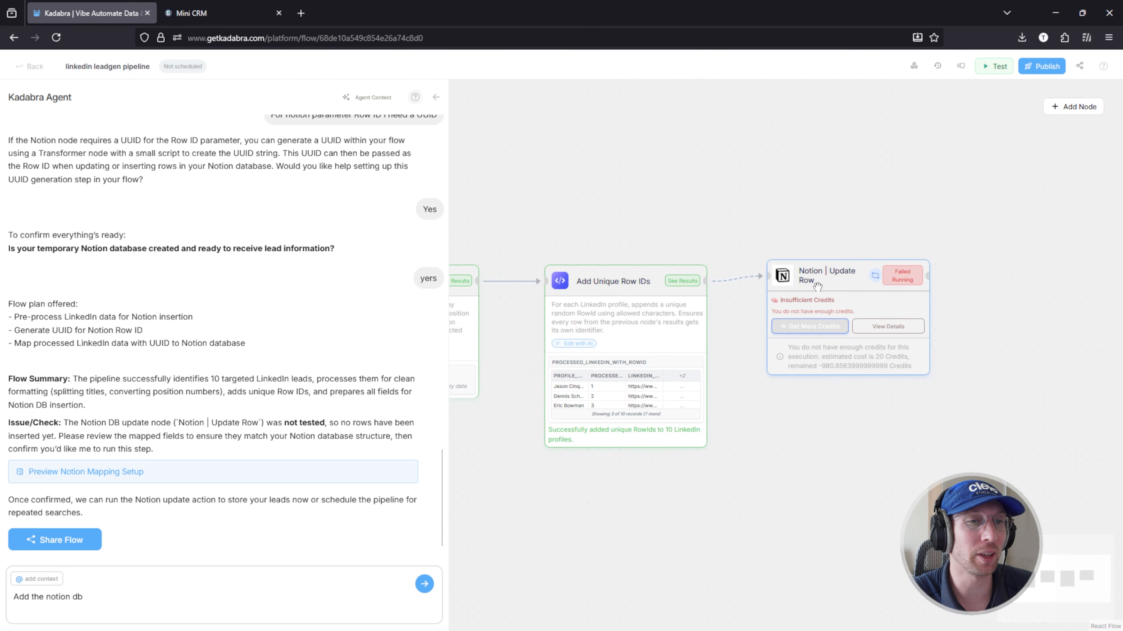
{"action": "left_click_drag", "start_coordinate": [817, 286], "coordinate": [819, 291]}
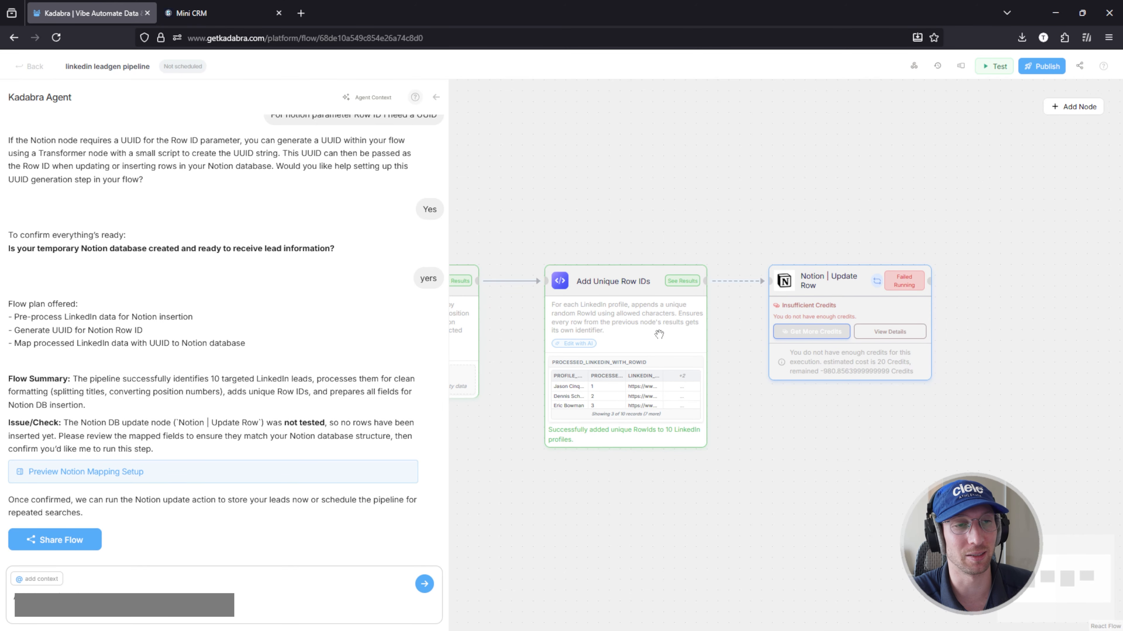
{"action": "scroll", "coordinate": [725, 352], "scroll_direction": "down", "scroll_amount": 4}
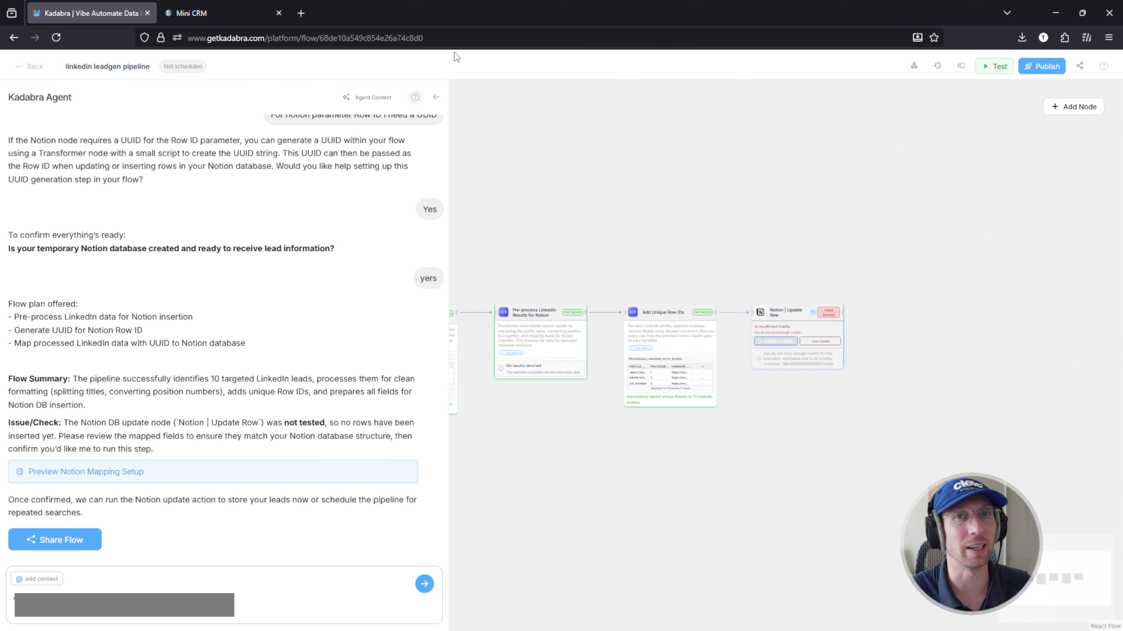